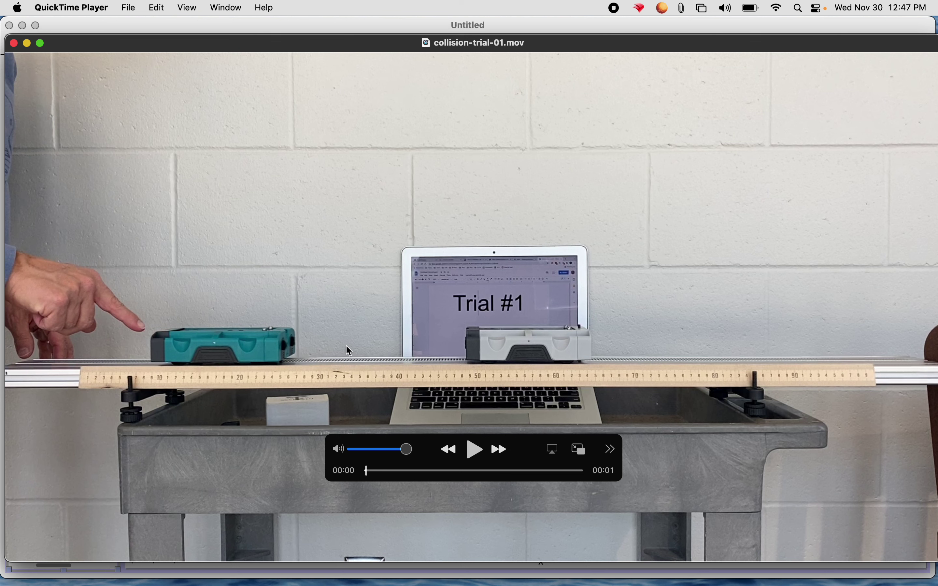
# Step: Step collision-trial-01.mov frame by frame as the teal cart hits the grey cart and both move right
pyautogui.press('Right')
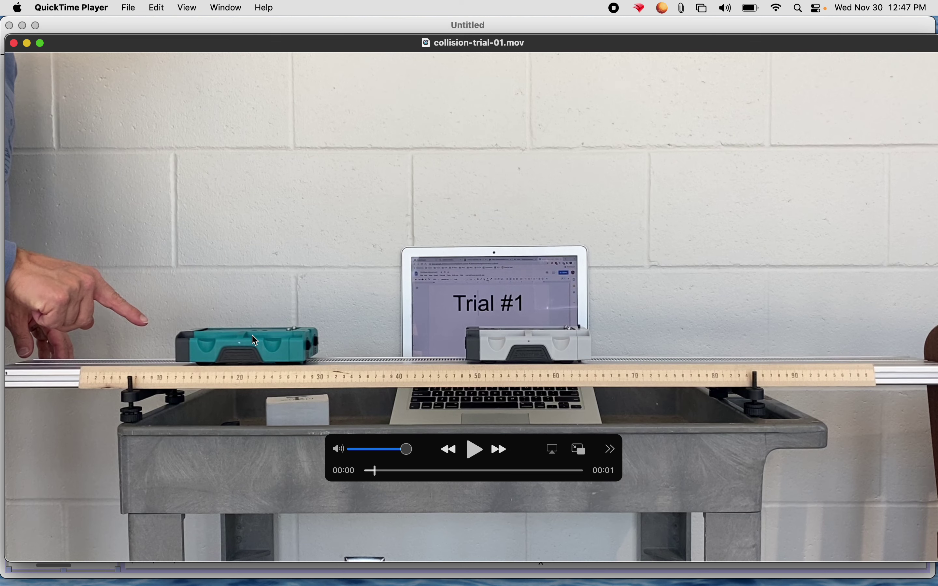
pyautogui.press('Right')
pyautogui.press('Right')
pyautogui.press('Right')
pyautogui.press('Right')
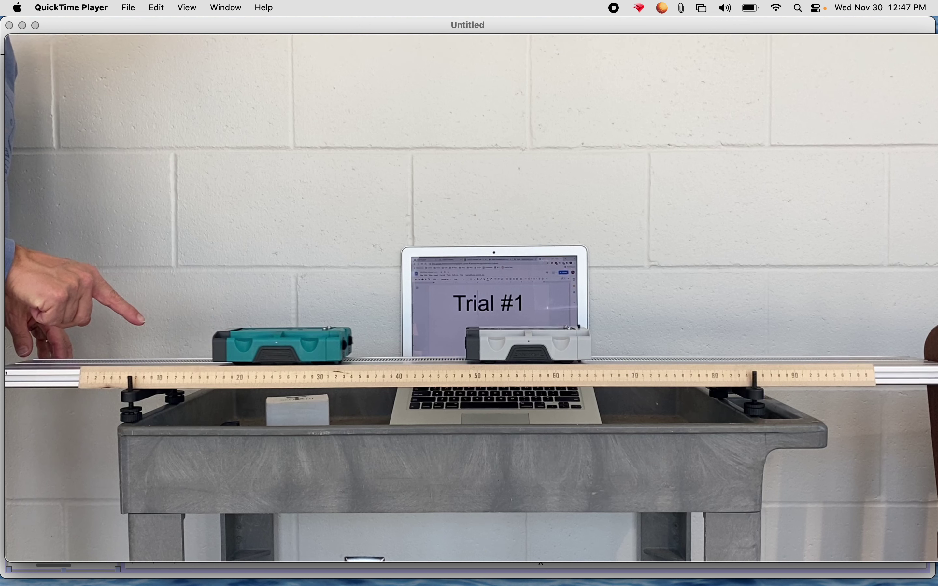
pyautogui.press('Right')
pyautogui.press('Right')
pyautogui.press('Right')
pyautogui.press('Right')
pyautogui.press('Right')
pyautogui.press('Right')
pyautogui.press('Right')
pyautogui.press('Right')
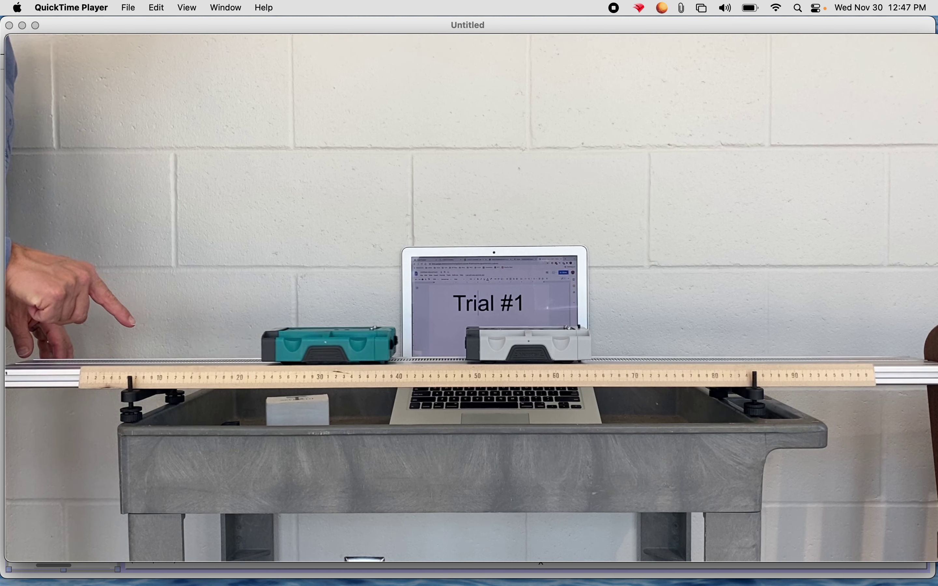
pyautogui.press('Right')
pyautogui.press('Right')
pyautogui.press('Right')
pyautogui.press('Right')
pyautogui.press('Right')
pyautogui.press('Right')
pyautogui.press('Right')
pyautogui.press('Right')
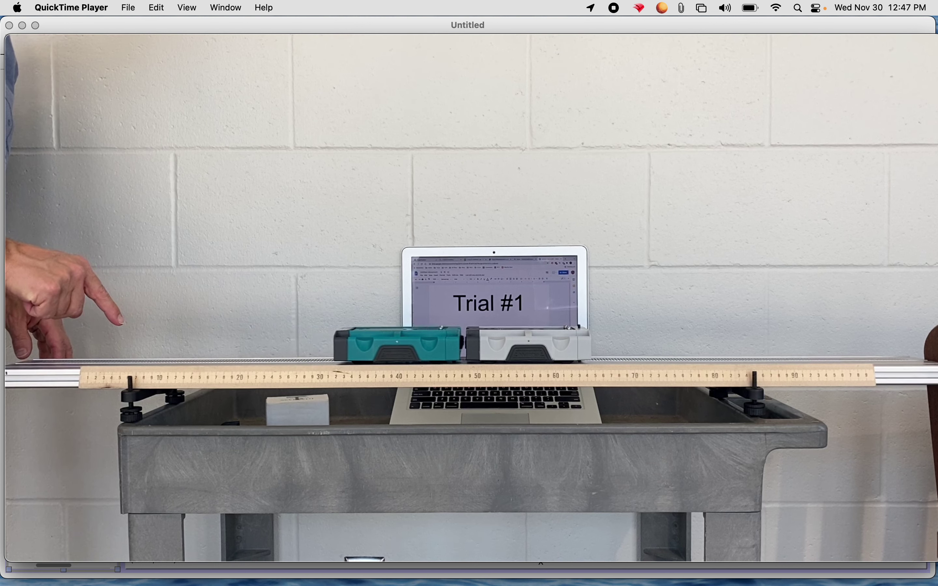
pyautogui.press('Right')
pyautogui.press('Right')
pyautogui.press('Right')
pyautogui.press('Right')
pyautogui.press('Right')
pyautogui.press('Right')
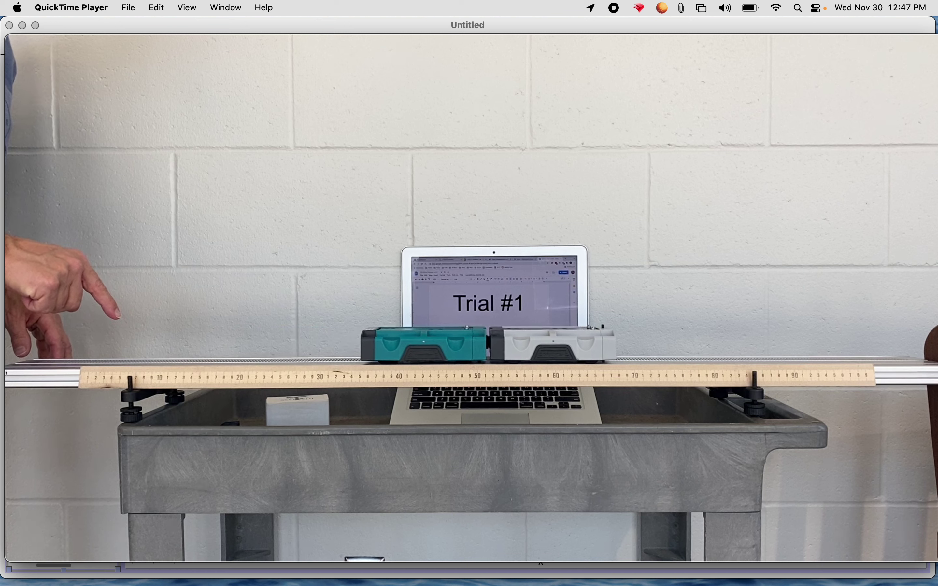
pyautogui.press('Right')
pyautogui.press('Right')
pyautogui.press('Right')
pyautogui.press('Right')
pyautogui.press('Right')
pyautogui.press('Right')
pyautogui.press('Right')
pyautogui.press('Right')
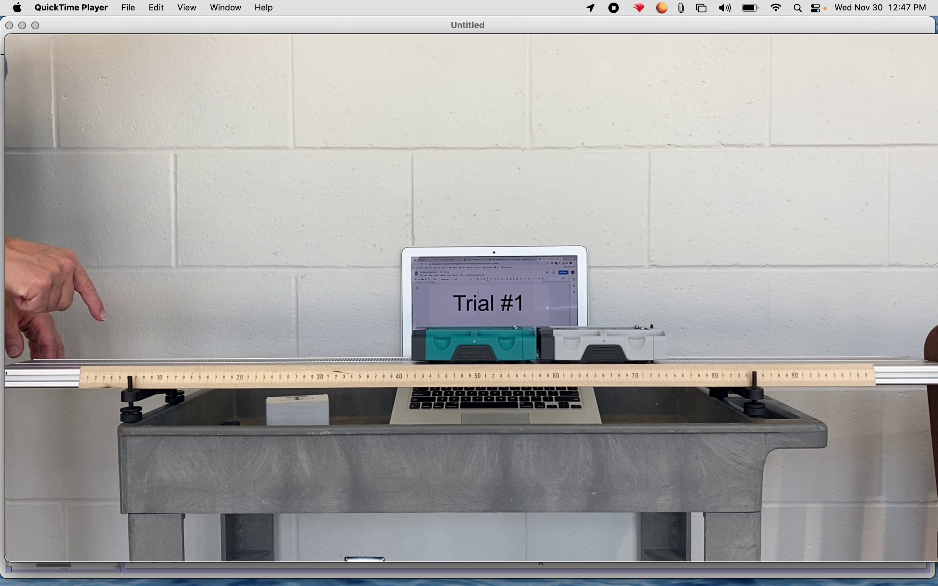
pyautogui.press('Right')
pyautogui.press('Right')
pyautogui.press('Right')
pyautogui.press('Right')
pyautogui.press('Right')
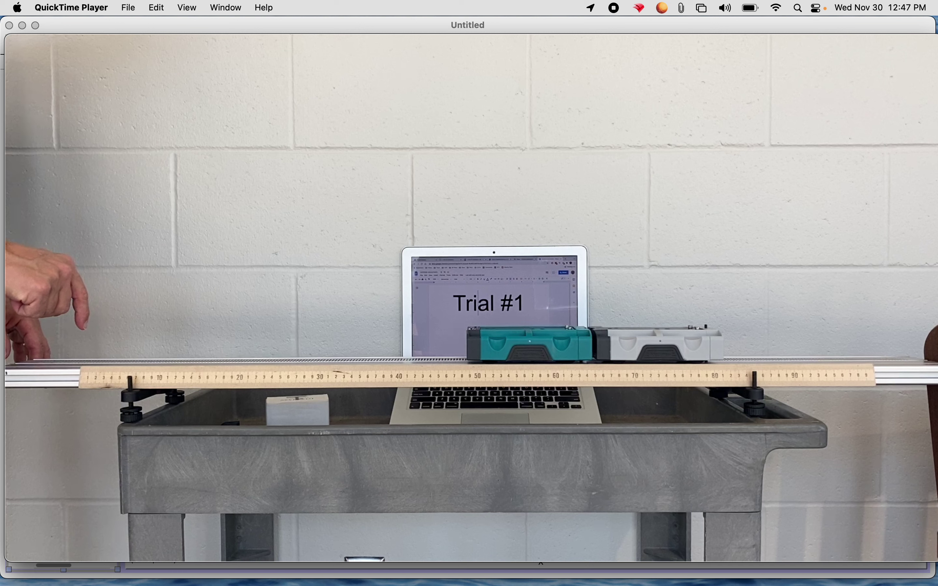
pyautogui.moveTo(231, 334)
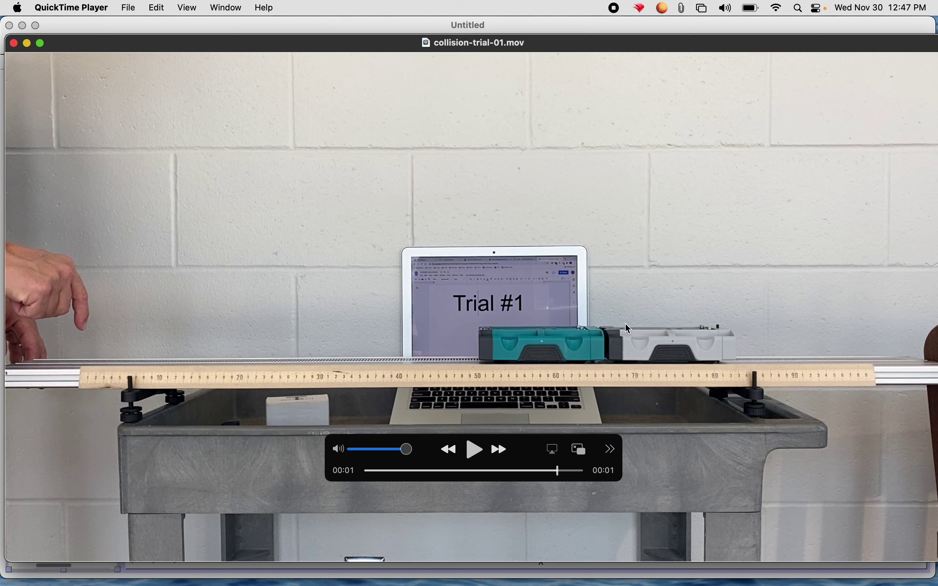
# Step: Open the trial 1 setup photo from the A8 link in a new tab, then return to the Collisions Lab sheet
pyautogui.press('super+Tab')
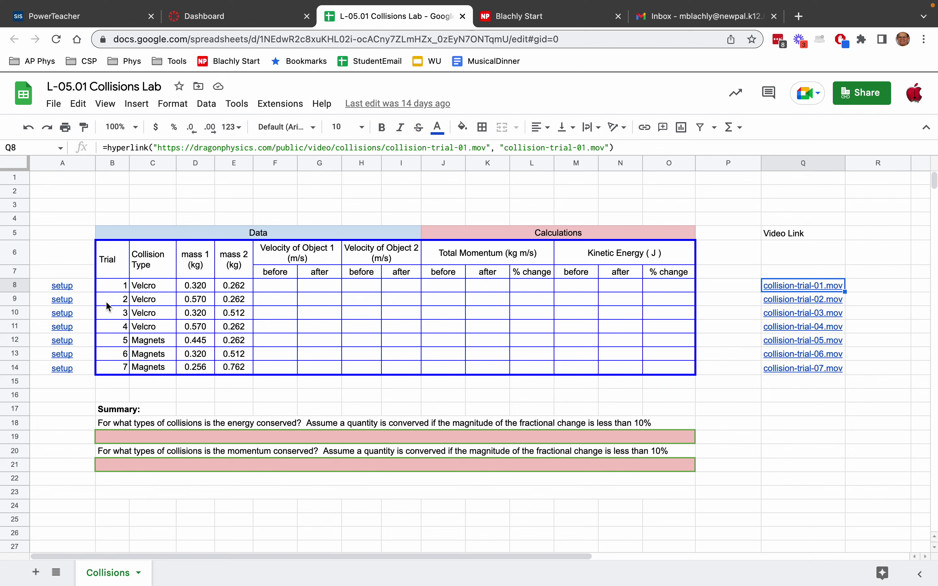
pyautogui.click(59, 285)
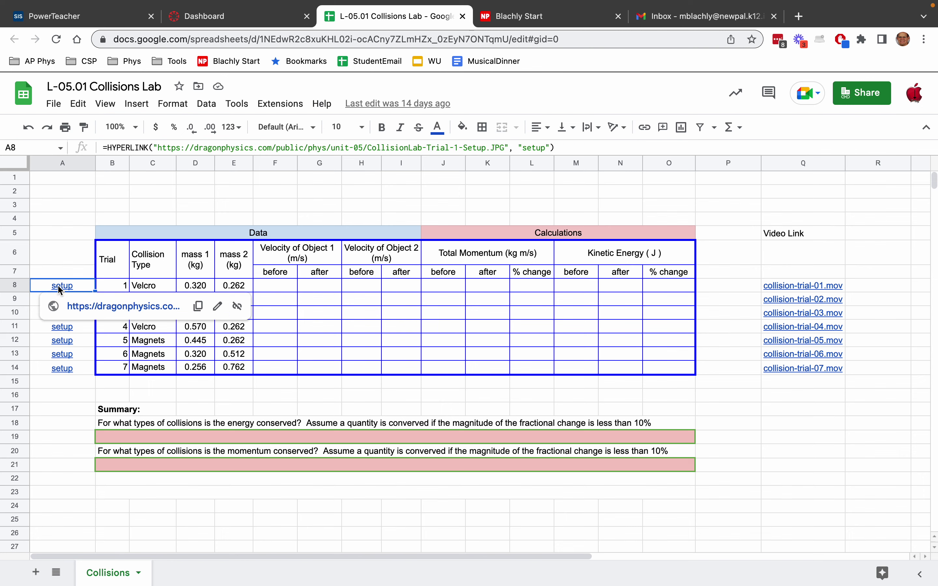
pyautogui.click(97, 306)
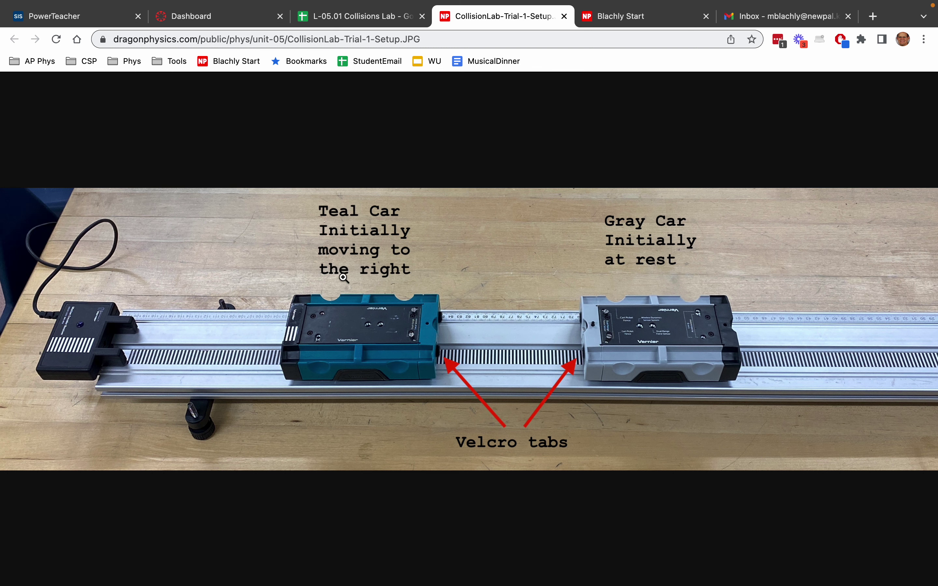
pyautogui.click(355, 17)
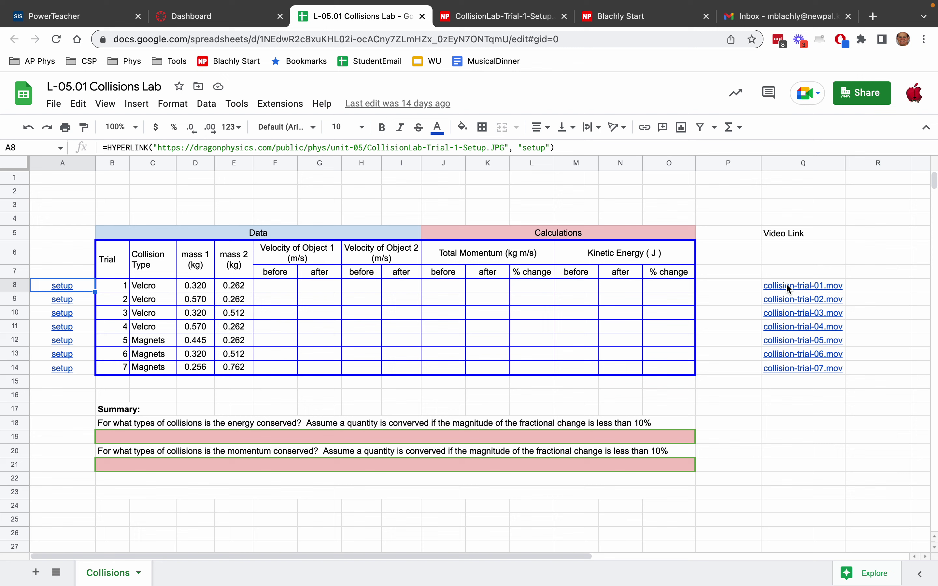
pyautogui.moveTo(786, 285)
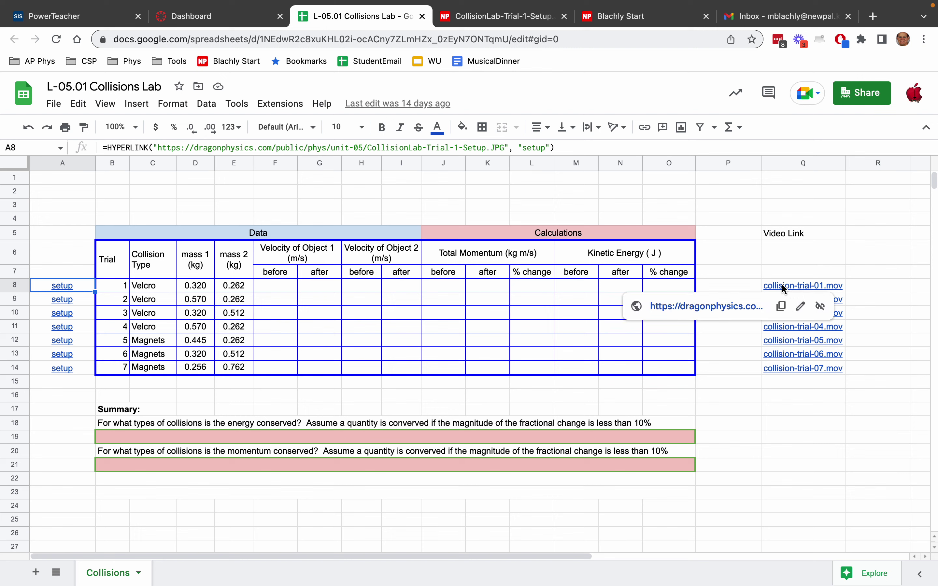
pyautogui.rightClick(707, 309)
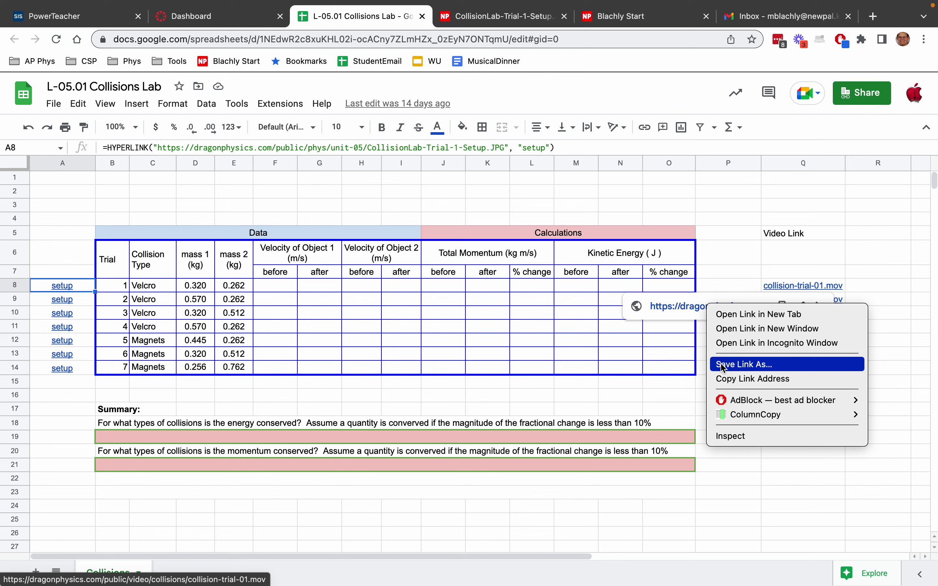
pyautogui.click(724, 212)
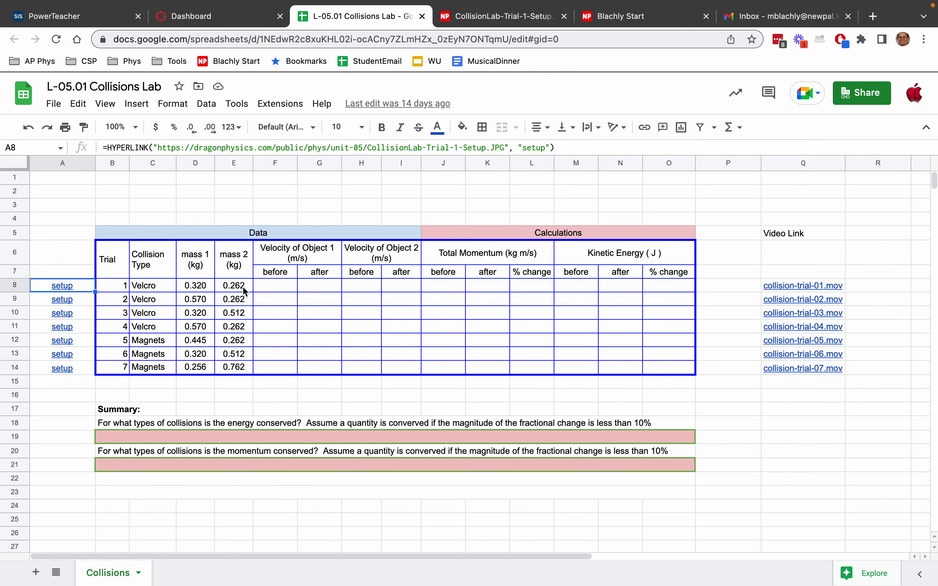
# Step: Change trial 7's mass 1 in D14 from 0.256 to 0.32 kg, then select D8
pyautogui.click(199, 370)
pyautogui.write('0.32')
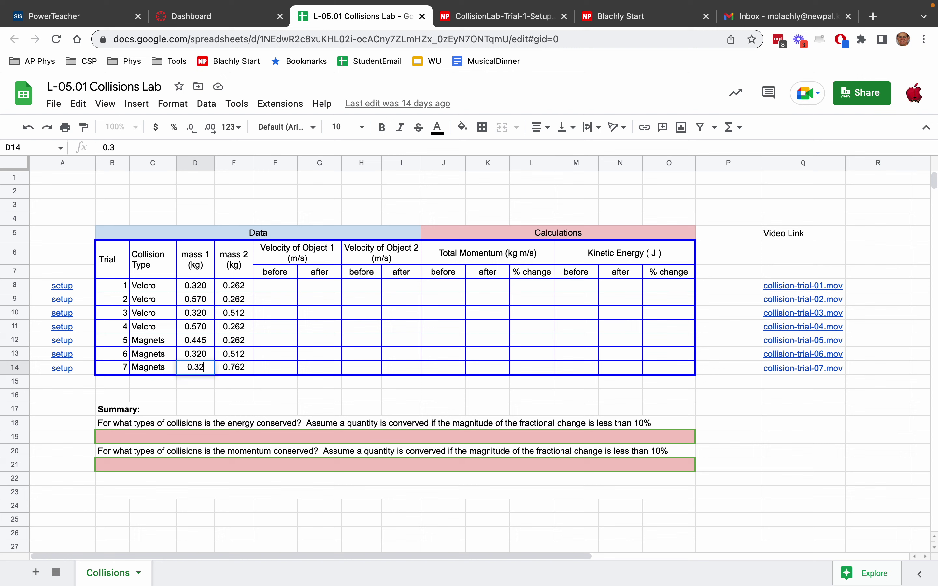
pyautogui.press('Return')
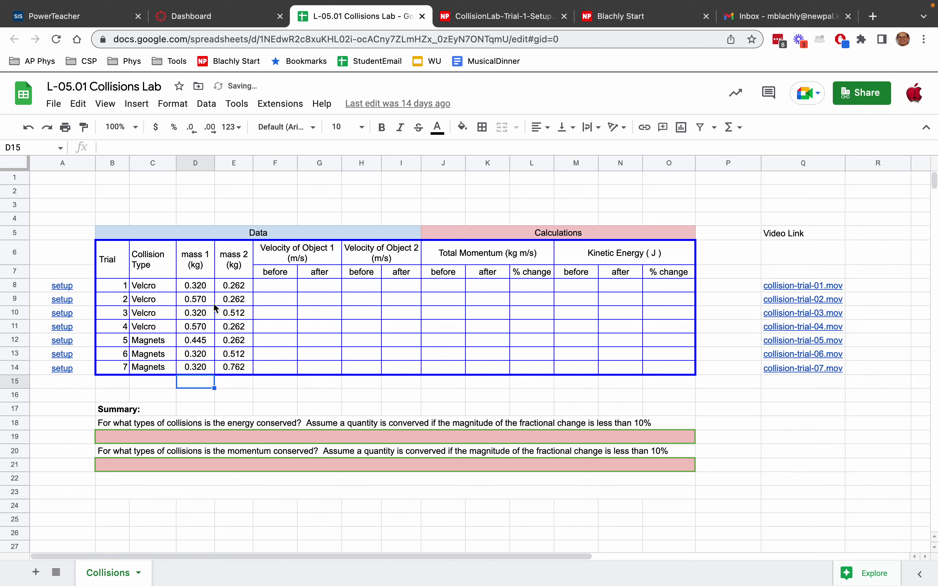
pyautogui.click(200, 288)
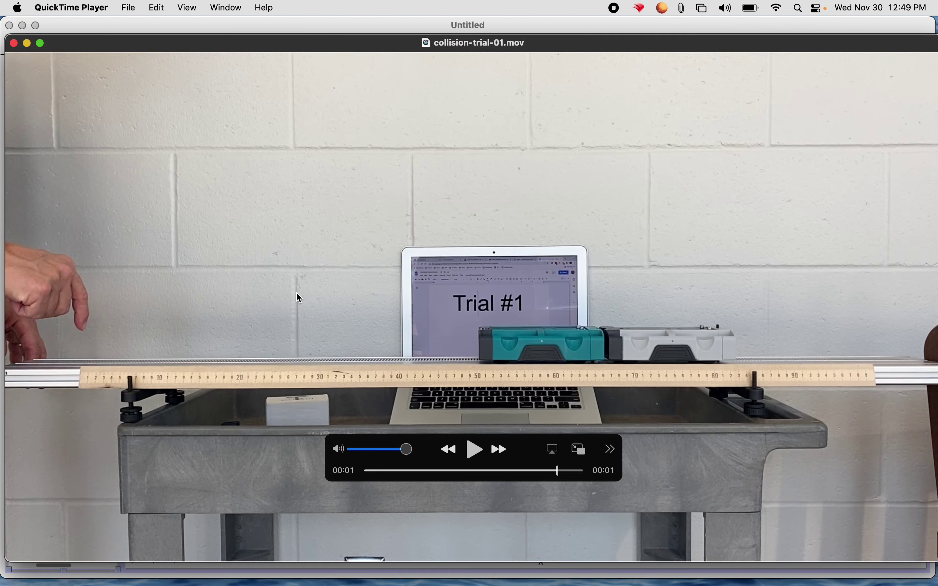
# Step: Bring Logger Pro forward and insert collision-trial-01.mov from Downloads as a movie
pyautogui.hotkey('ctrl', 'Up')
pyautogui.click(506, 403)
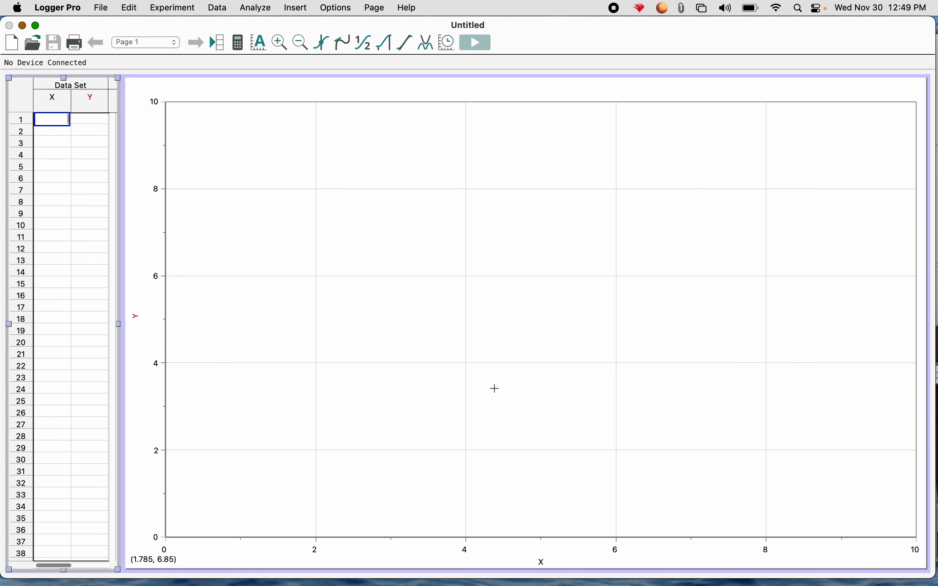
pyautogui.click(289, 14)
pyautogui.click(297, 143)
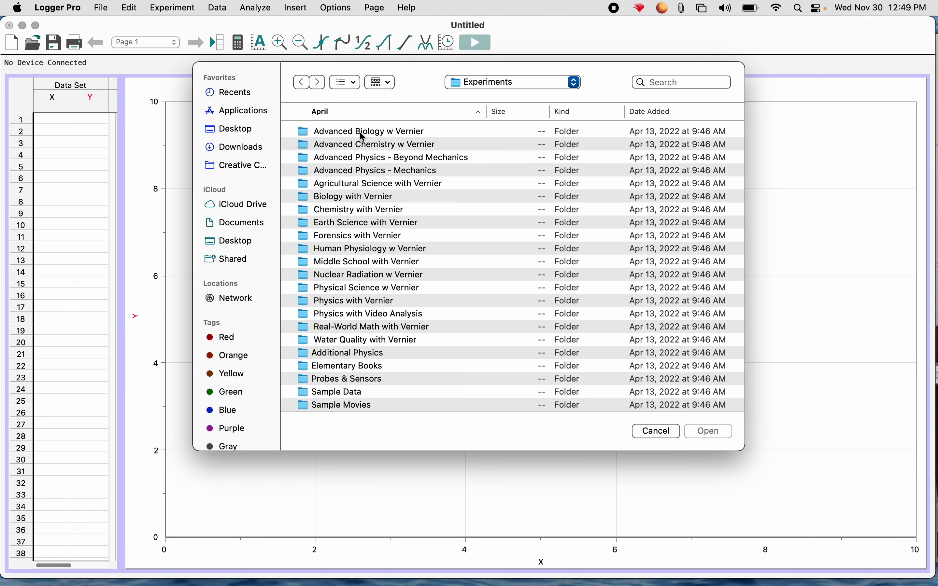
pyautogui.click(231, 147)
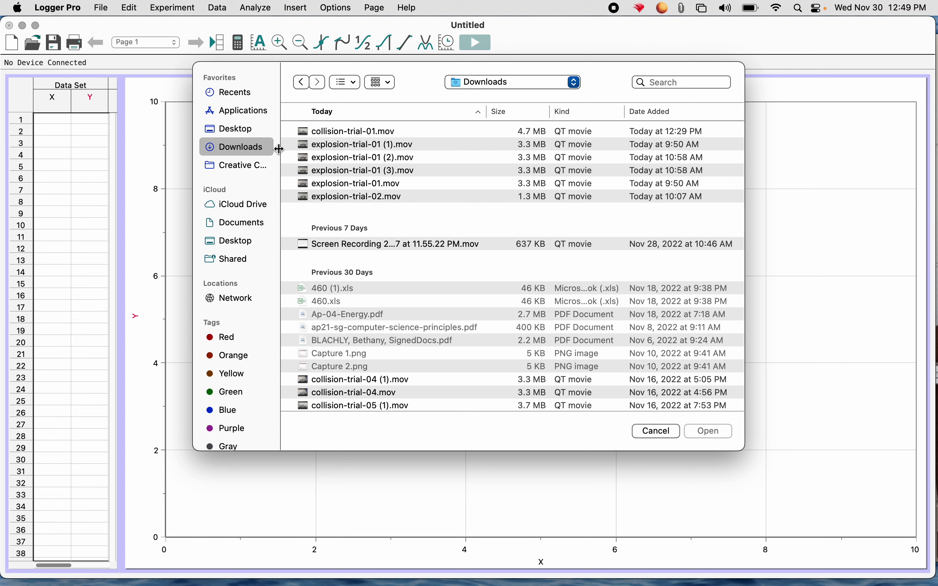
pyautogui.click(331, 132)
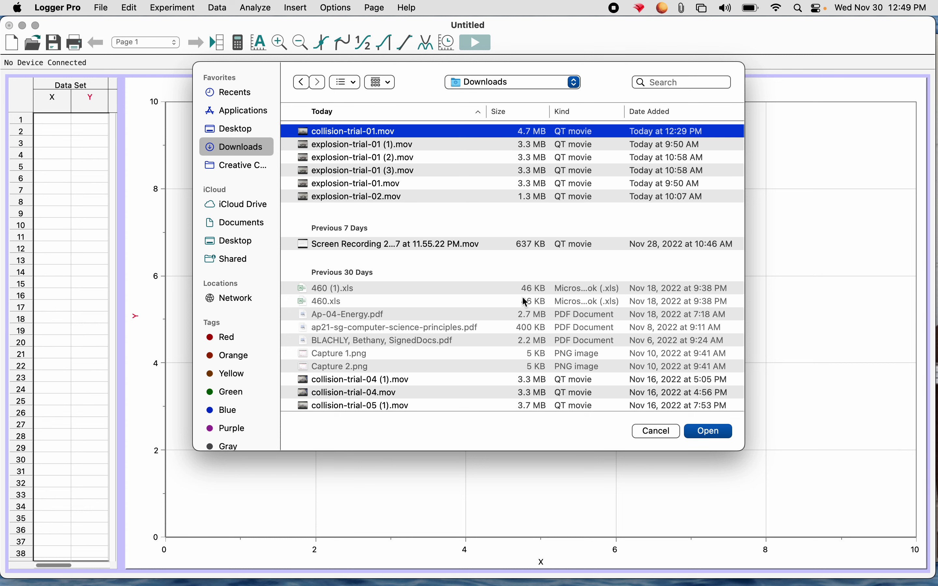
pyautogui.click(706, 432)
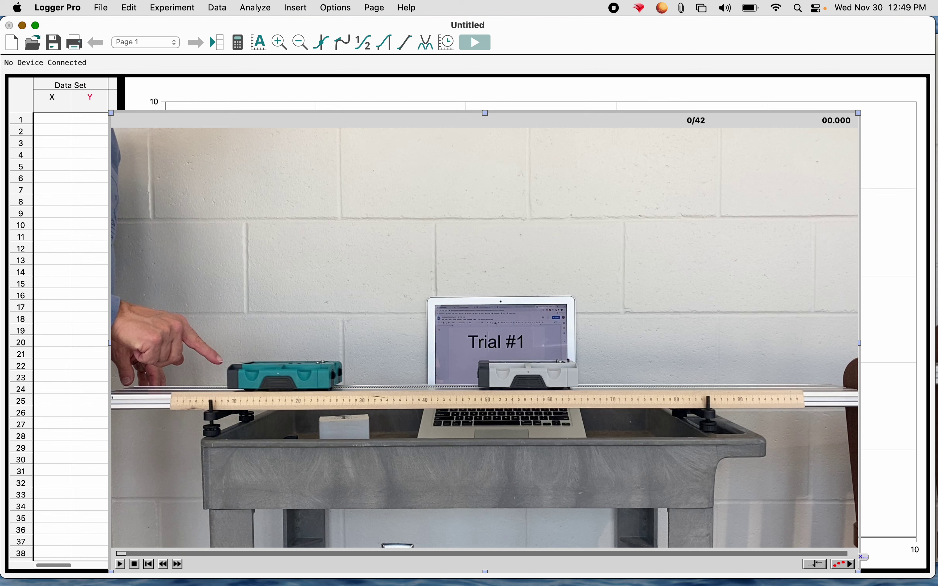
pyautogui.click(848, 566)
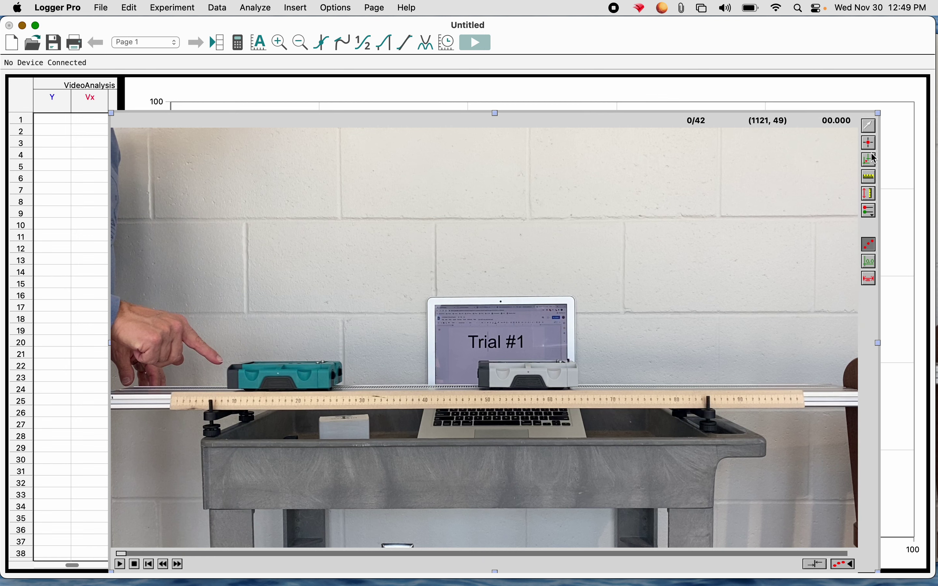
pyautogui.click(870, 177)
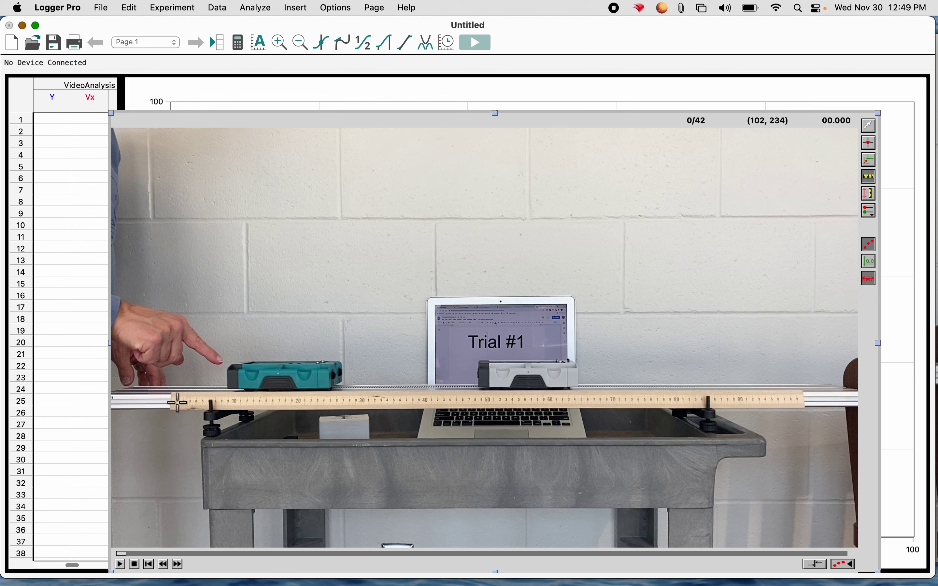
pyautogui.moveTo(170, 398); pyautogui.dragTo(806, 398)
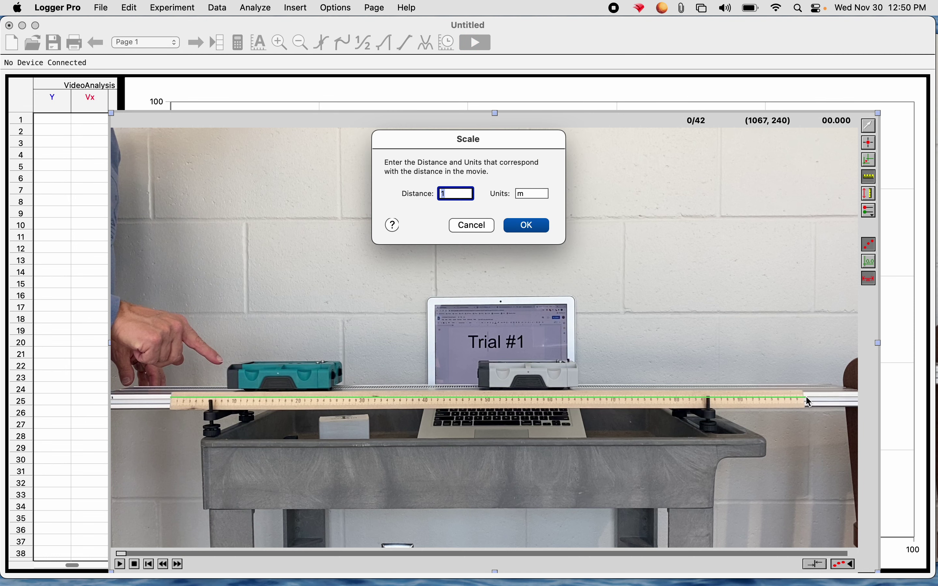
pyautogui.click(531, 224)
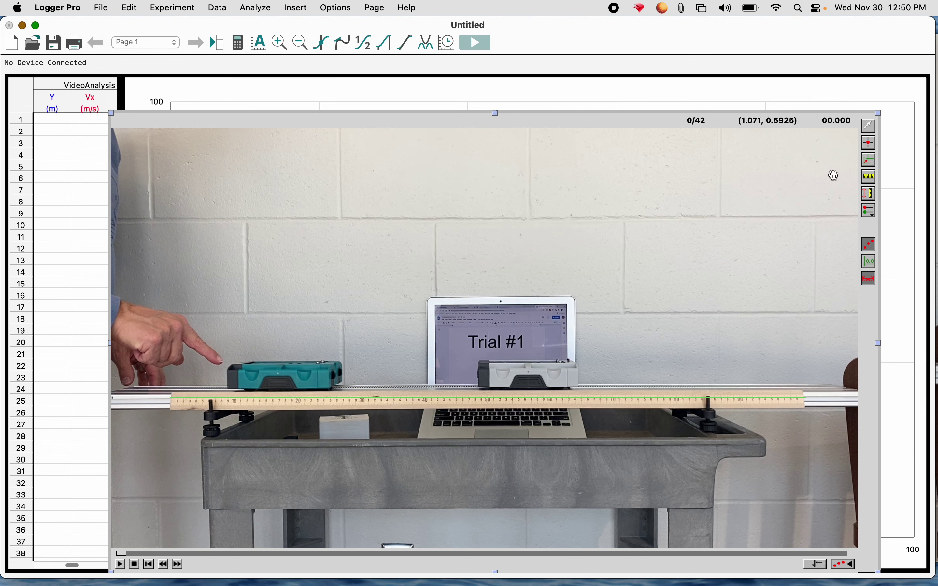
pyautogui.click(872, 164)
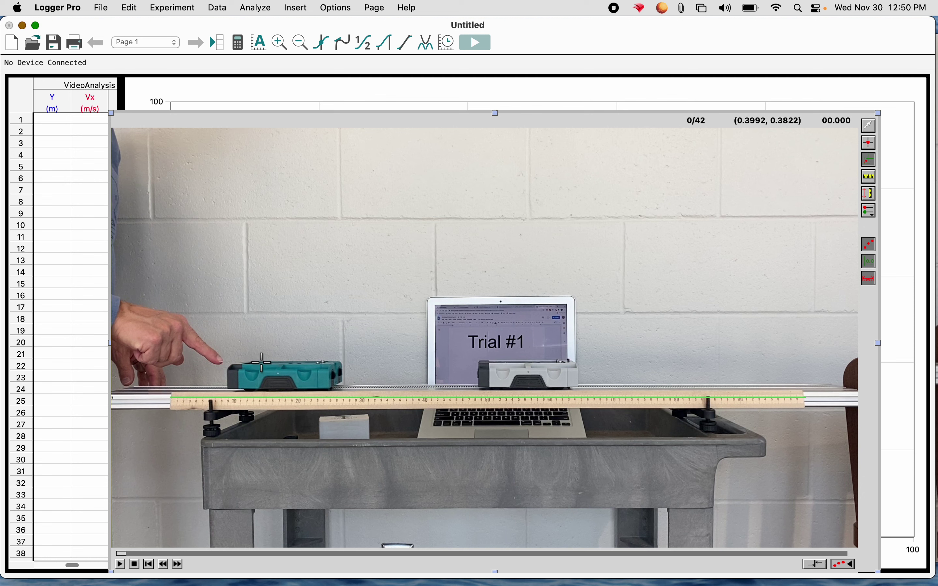
# Step: Place the origin at the ruler's left end and mark the teal cart's centre frame by frame
pyautogui.click(171, 391)
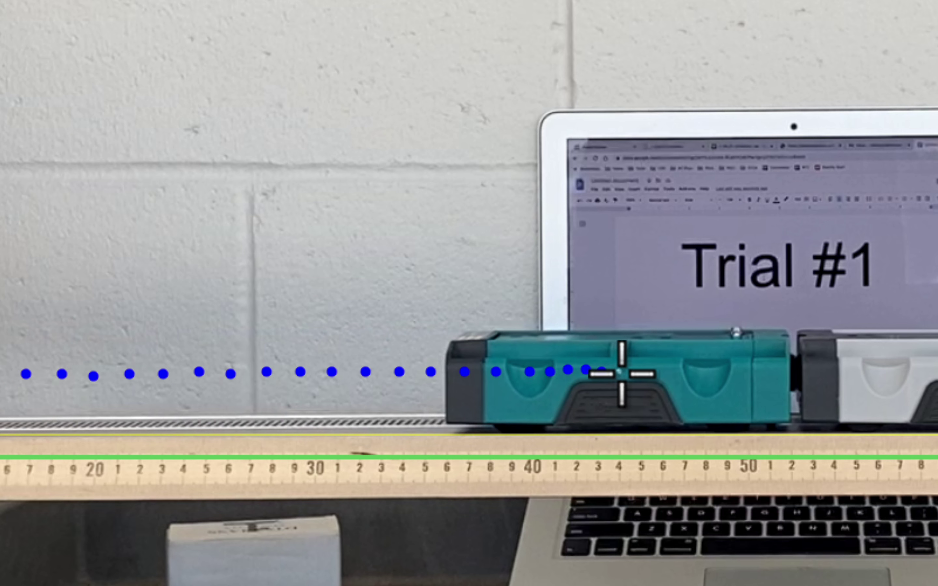
pyautogui.click(636, 370)
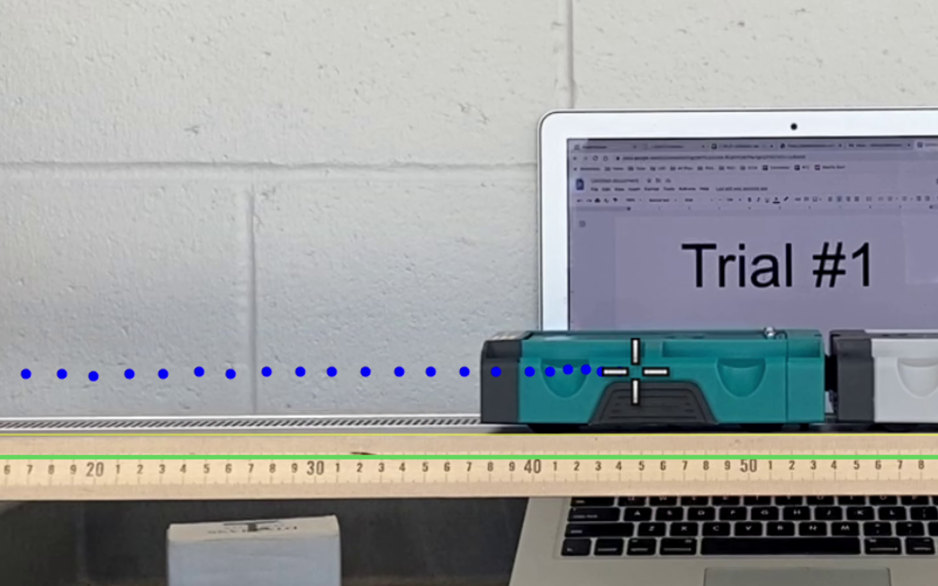
pyautogui.click(654, 370)
pyautogui.click(653, 369)
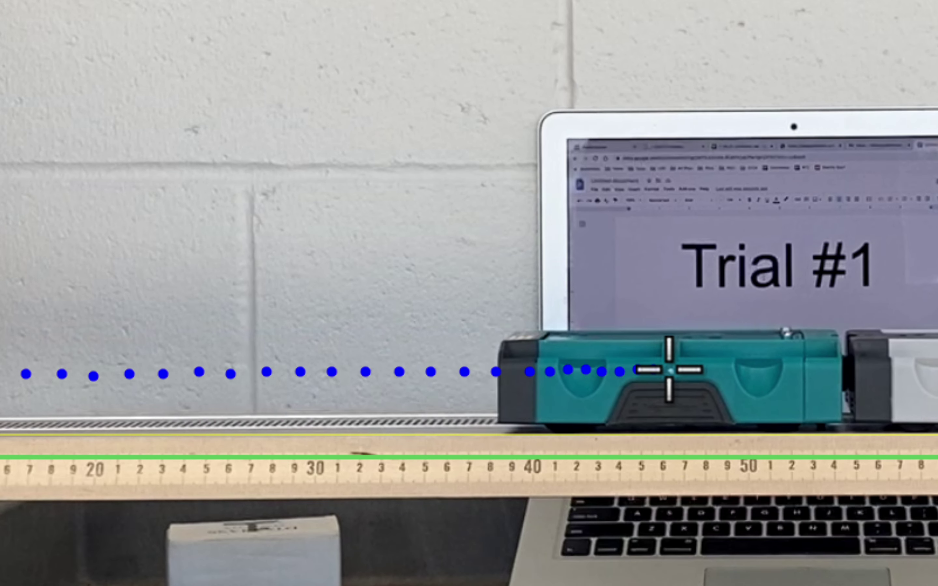
pyautogui.click(671, 370)
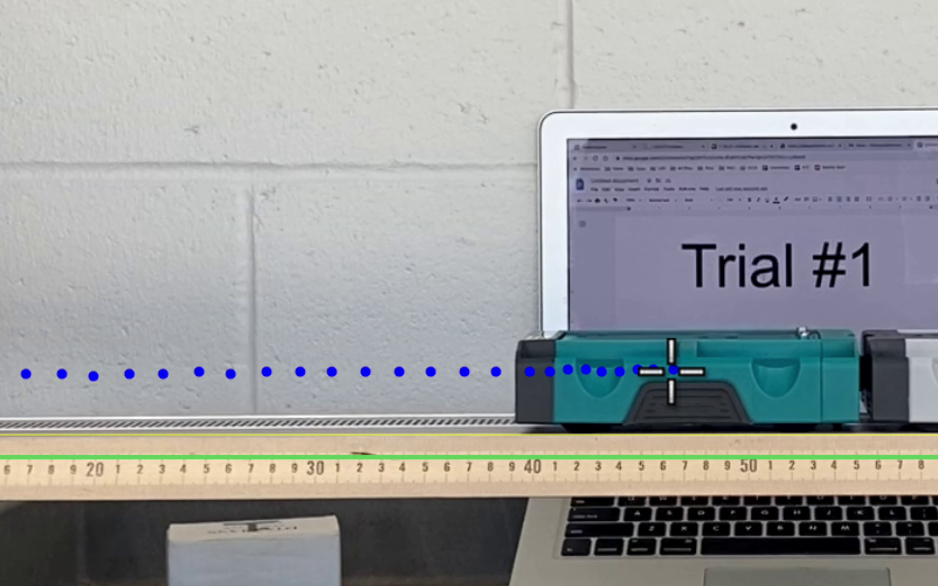
pyautogui.click(688, 370)
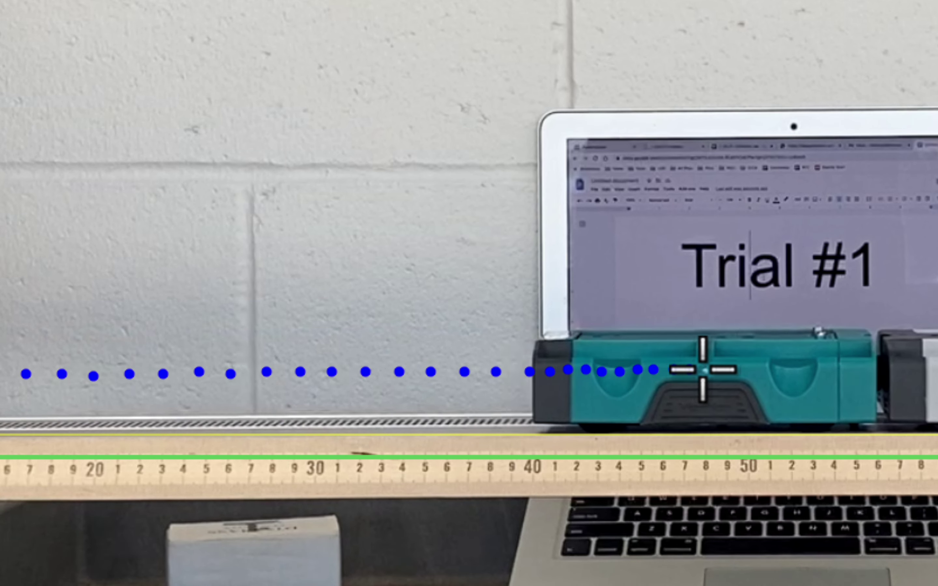
pyautogui.click(706, 369)
pyautogui.click(723, 372)
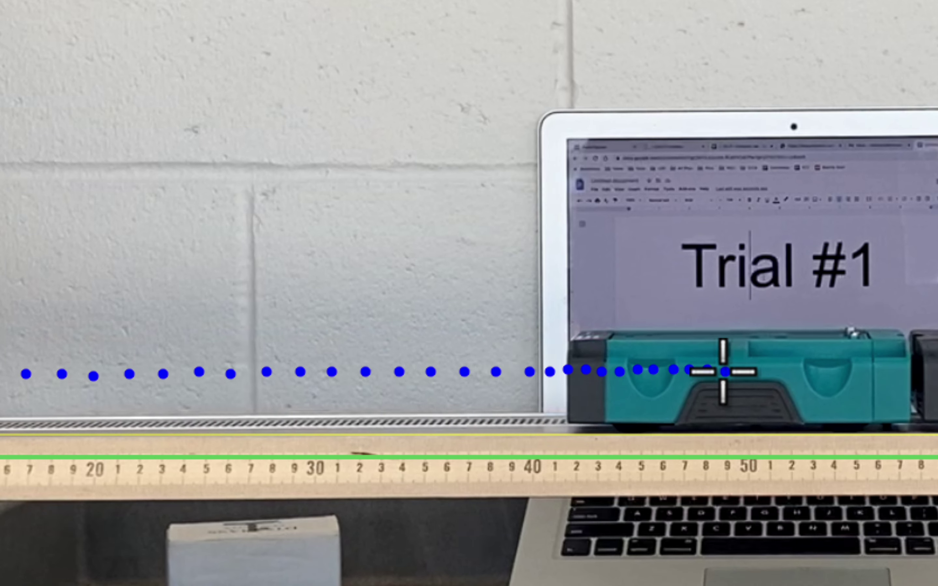
pyautogui.click(739, 370)
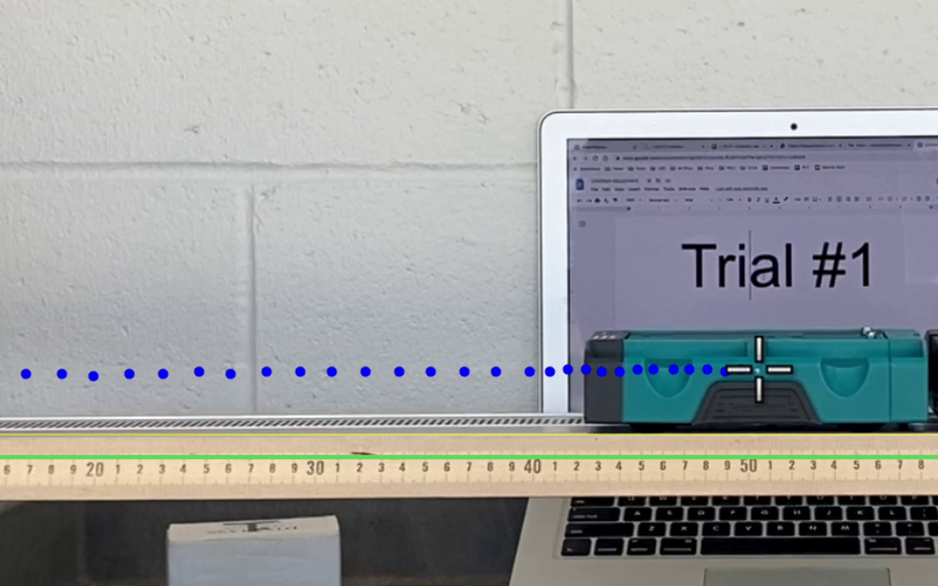
pyautogui.click(759, 370)
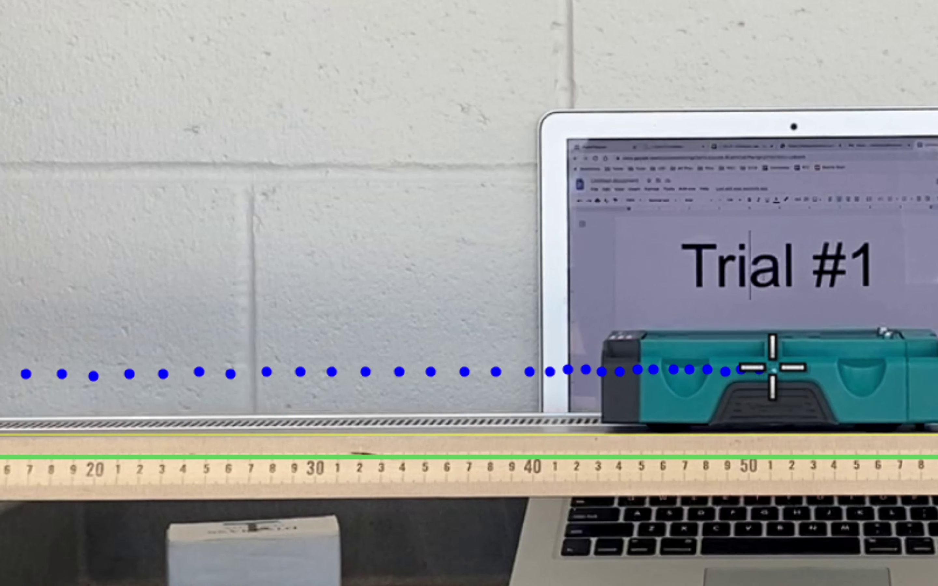
pyautogui.click(775, 368)
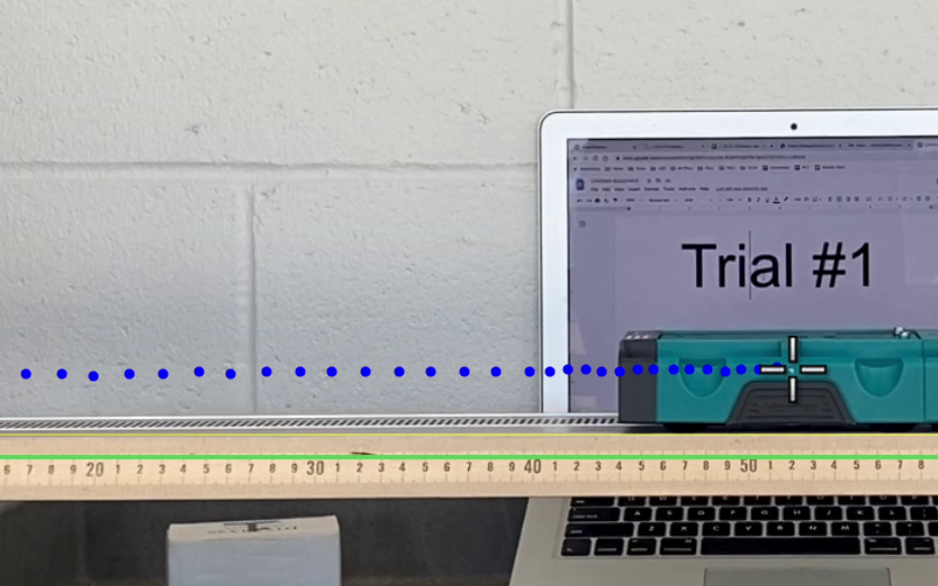
pyautogui.click(792, 370)
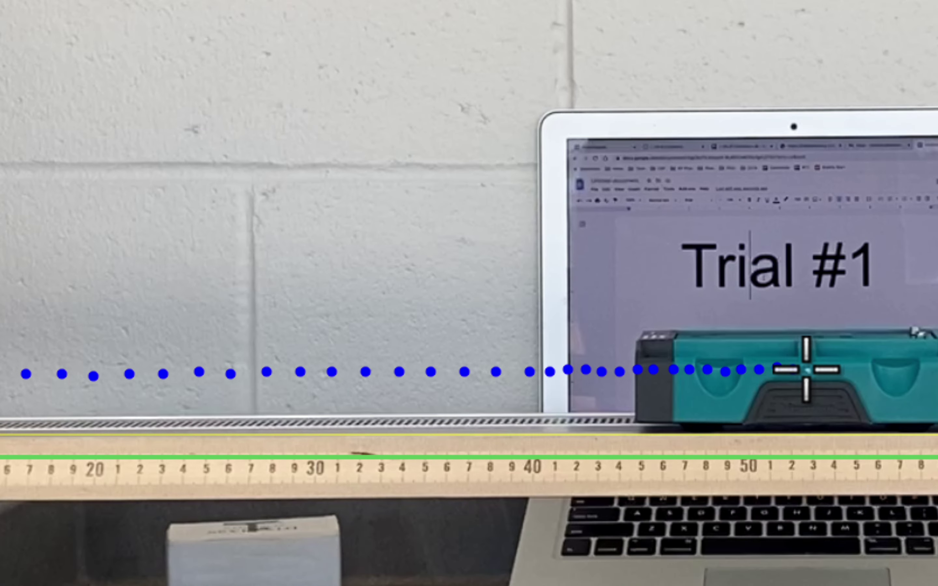
pyautogui.click(806, 370)
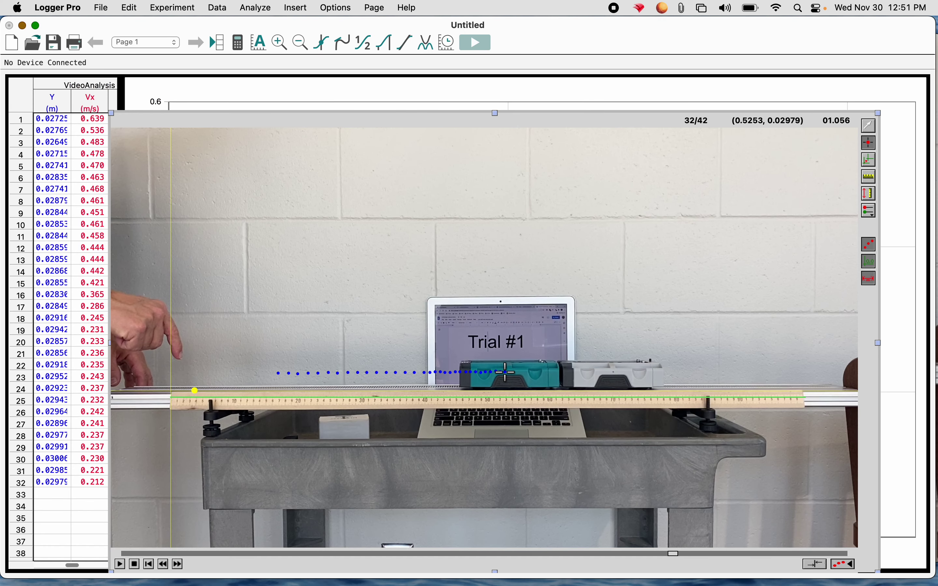
# Step: Bring the position–time graph forward and box-select the points from about 0.36 to 0.5 s
pyautogui.click(202, 87)
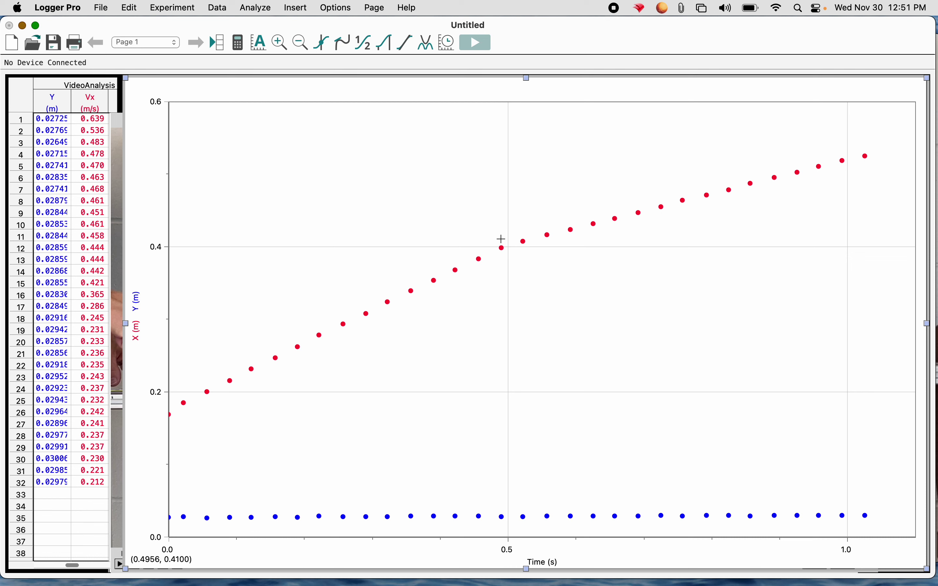
pyautogui.moveTo(506, 235); pyautogui.dragTo(417, 310)
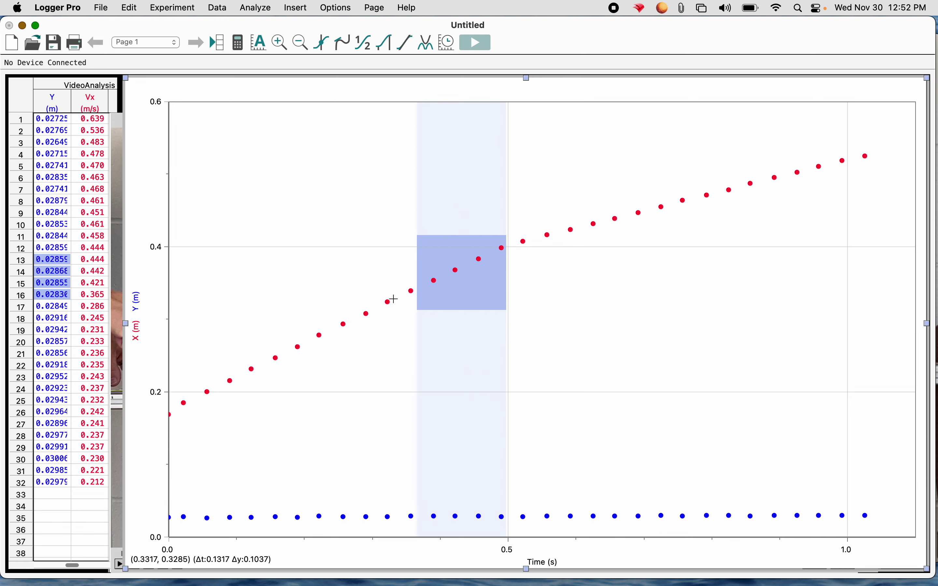
# Step: Apply a linear fit to VideoAnalysis|X on the selected points, giving slope 0.4464 m/s
pyautogui.click(251, 7)
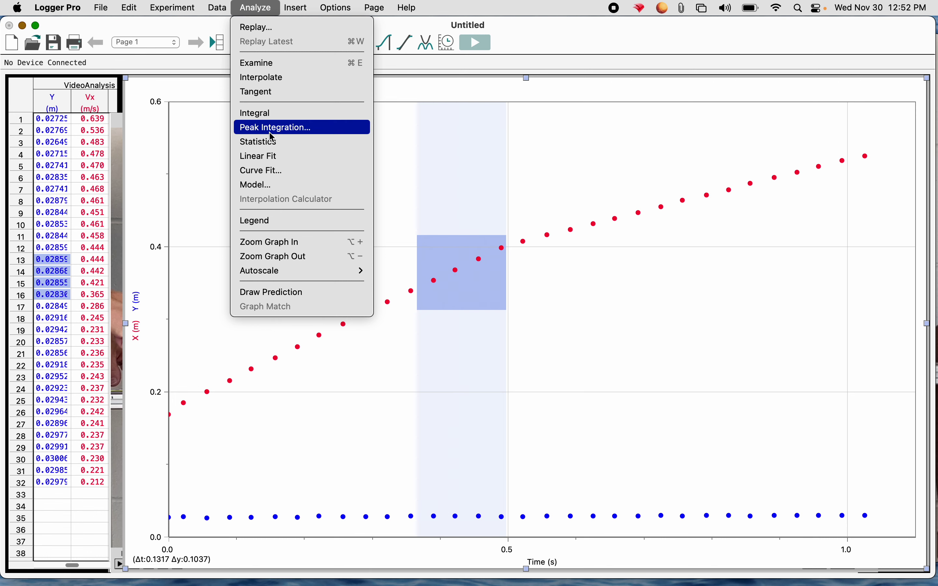
pyautogui.click(268, 157)
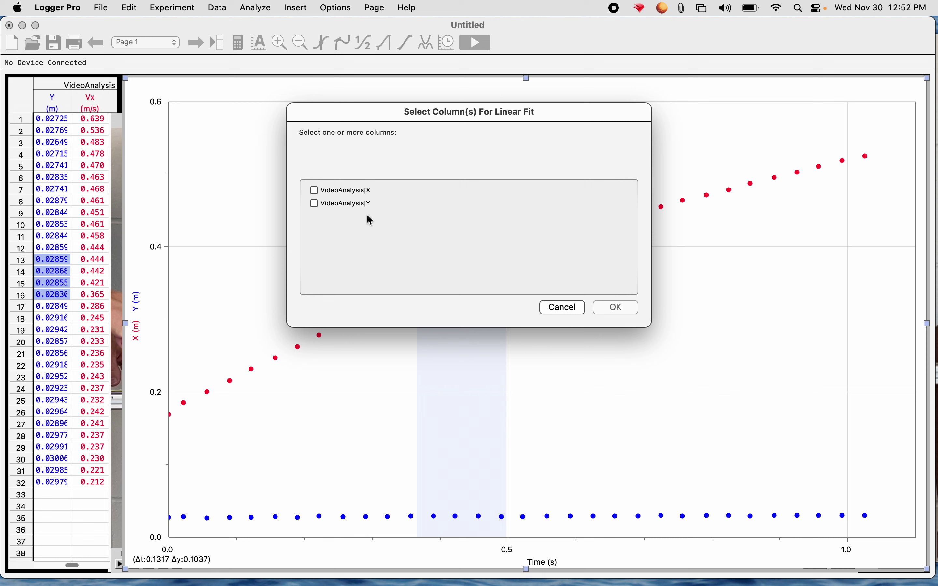
pyautogui.click(314, 190)
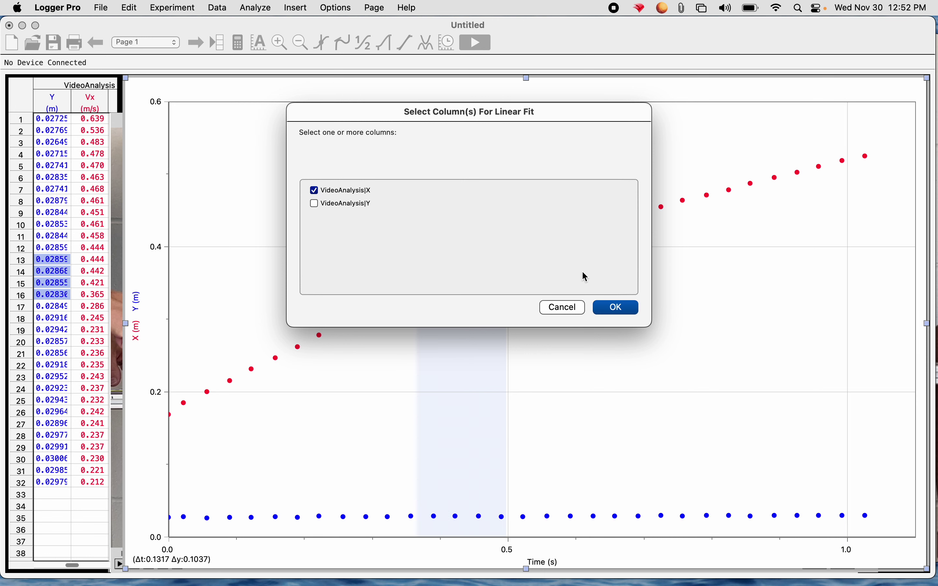
pyautogui.click(614, 307)
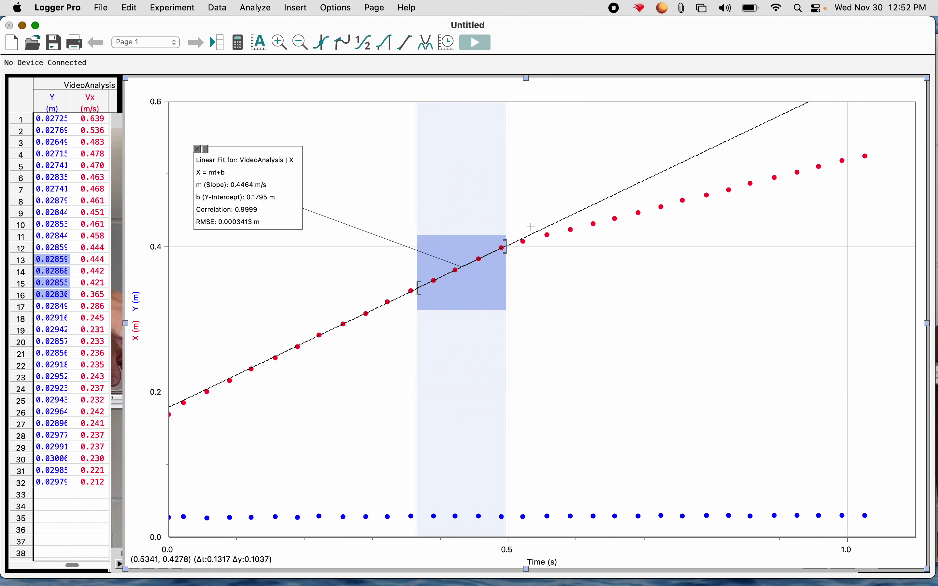
# Step: Fit a line to the post-collision X points (slope 0.2289 m/s) and move its results box lower right
pyautogui.moveTo(514, 226); pyautogui.dragTo(507, 252)
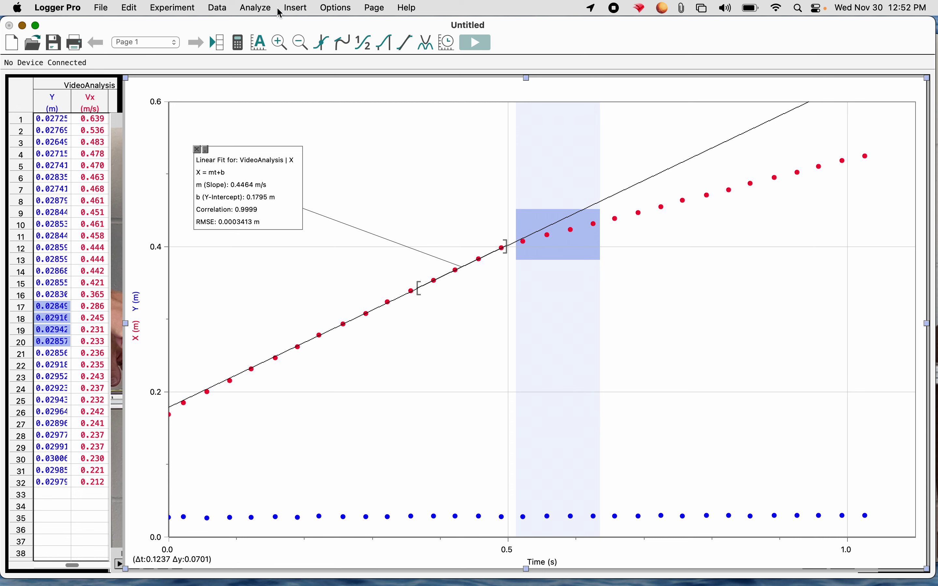
pyautogui.click(265, 11)
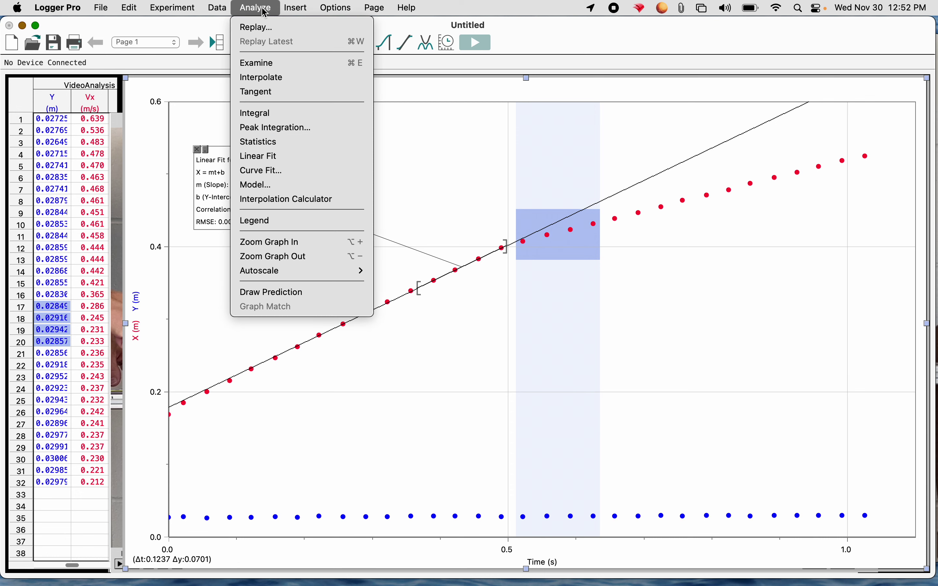
pyautogui.click(266, 156)
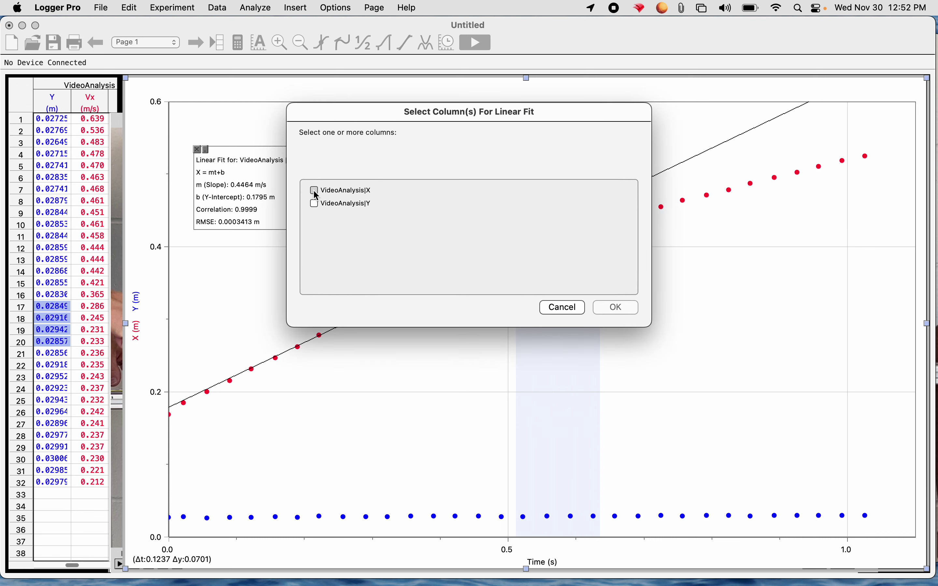
pyautogui.click(315, 191)
pyautogui.click(610, 307)
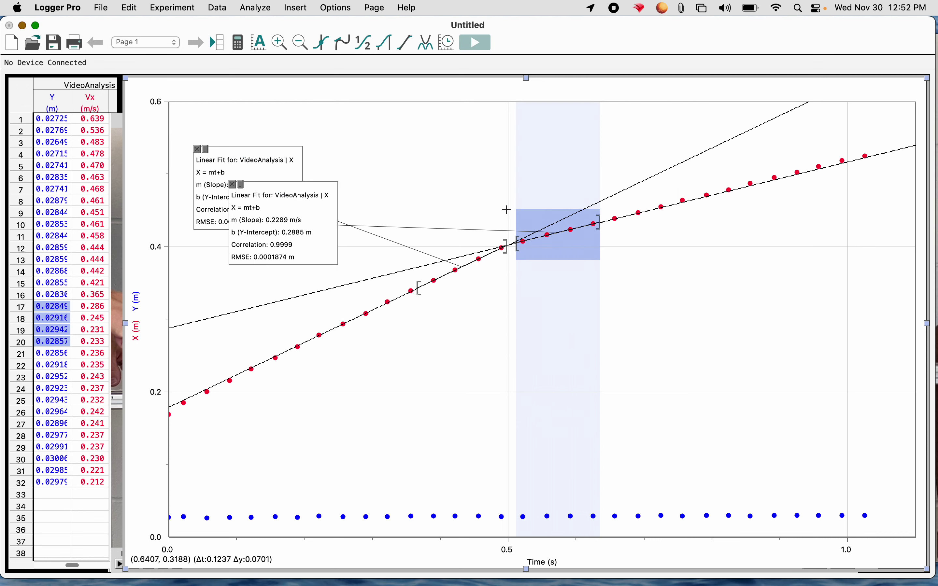
pyautogui.moveTo(310, 216); pyautogui.dragTo(739, 302)
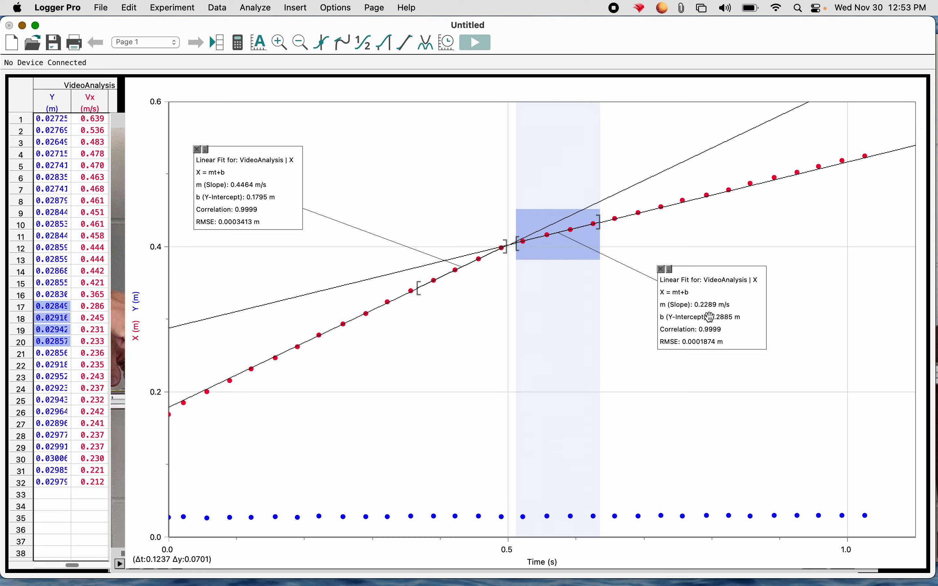
# Step: Enter trial 1's object 1 before velocity of 0.4464 in F8
pyautogui.hotkey('ctrl', 'Right')
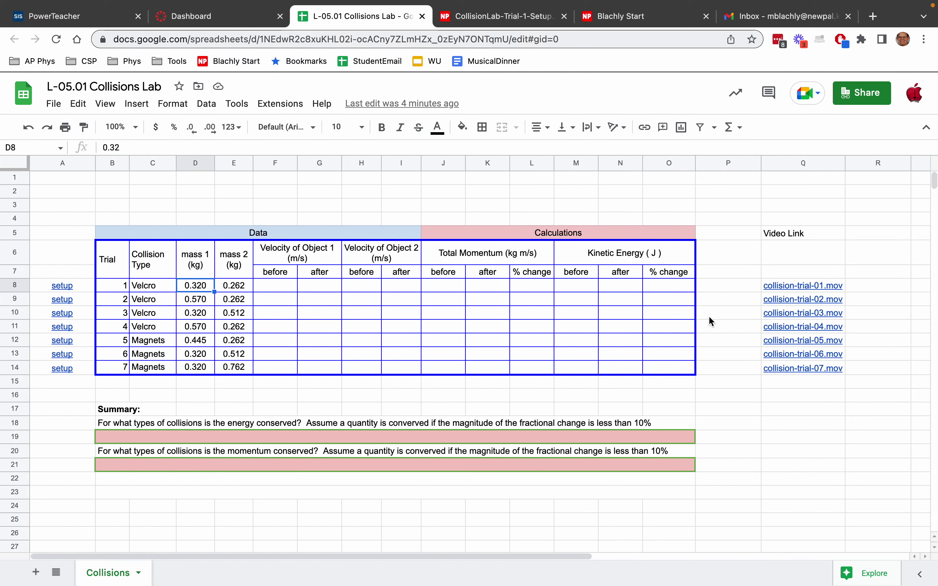
pyautogui.hotkey('ctrl', 'Left')
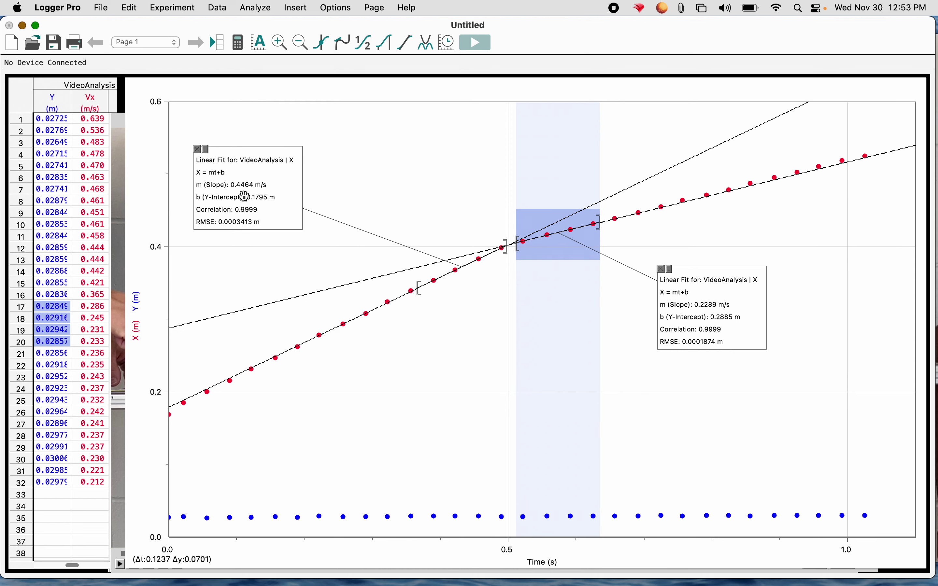
pyautogui.hotkey('ctrl', 'Right')
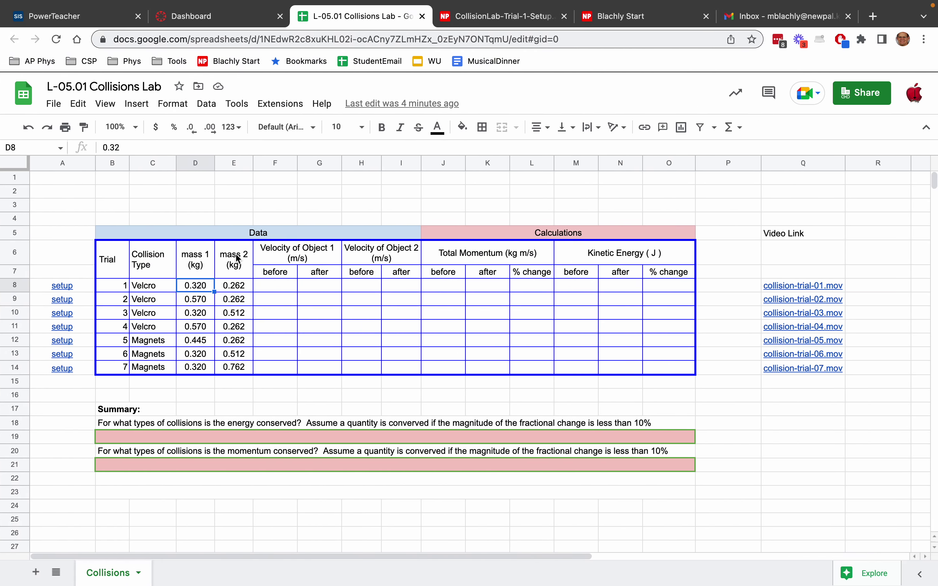
pyautogui.click(271, 289)
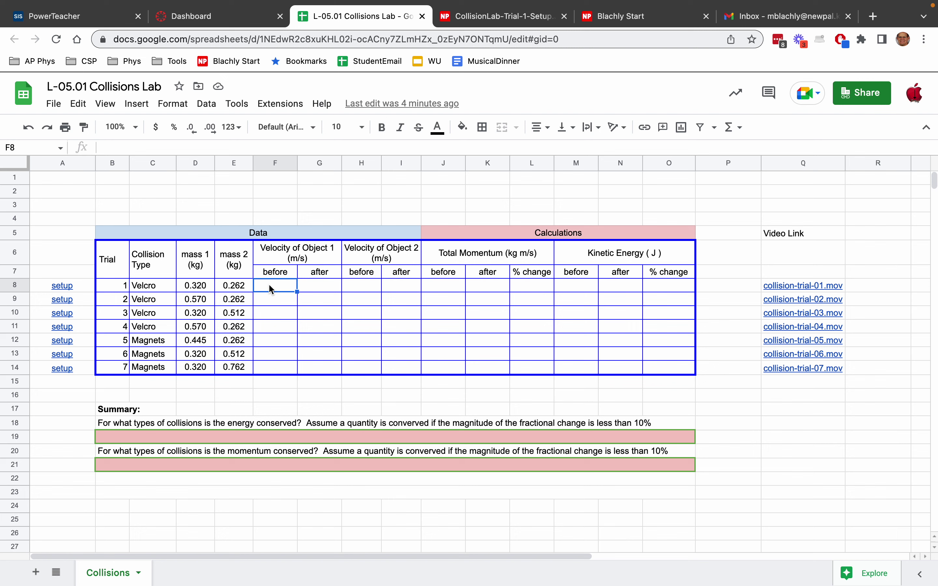
pyautogui.write('0.4464')
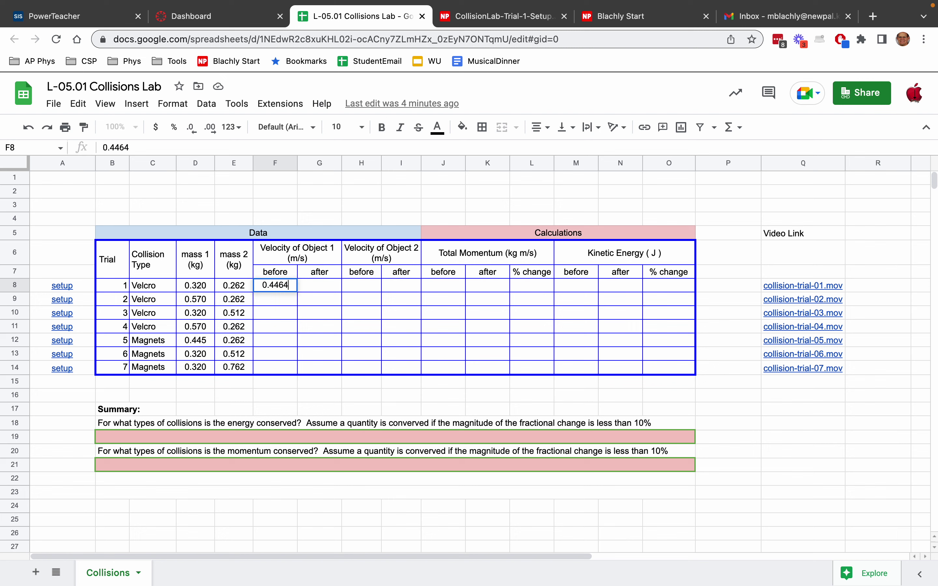
pyautogui.press('Return')
# Step: Enter 0.2289 for object 1's after velocity in G8 and 0 for object 2's before velocity in H8
pyautogui.hotkey('ctrl', 'Left')
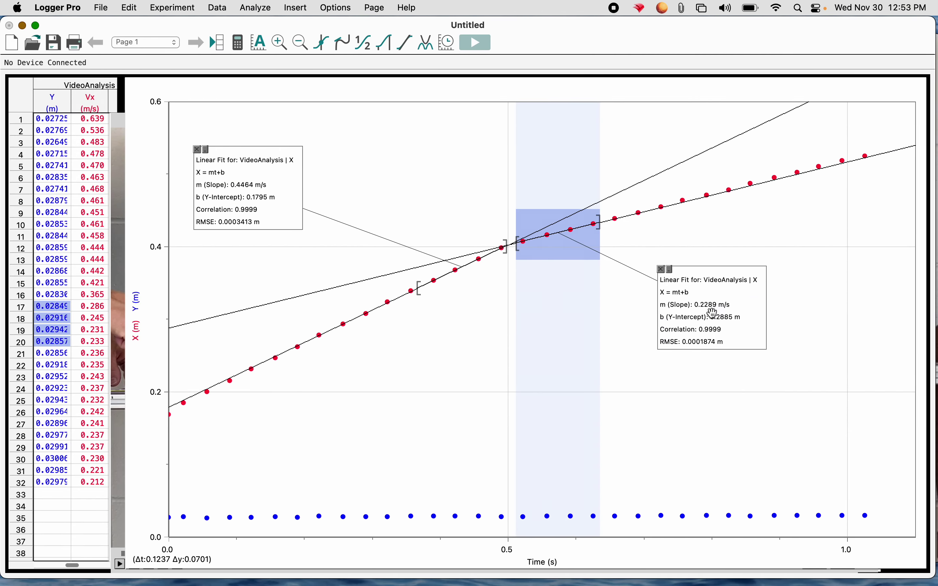
pyautogui.hotkey('ctrl', 'Right')
pyautogui.click(322, 290)
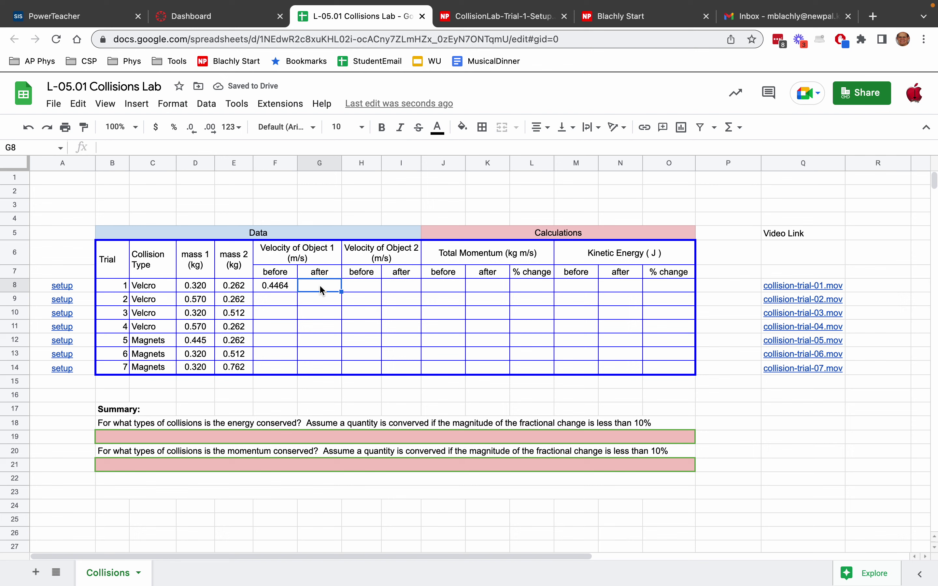
pyautogui.write('0.2289')
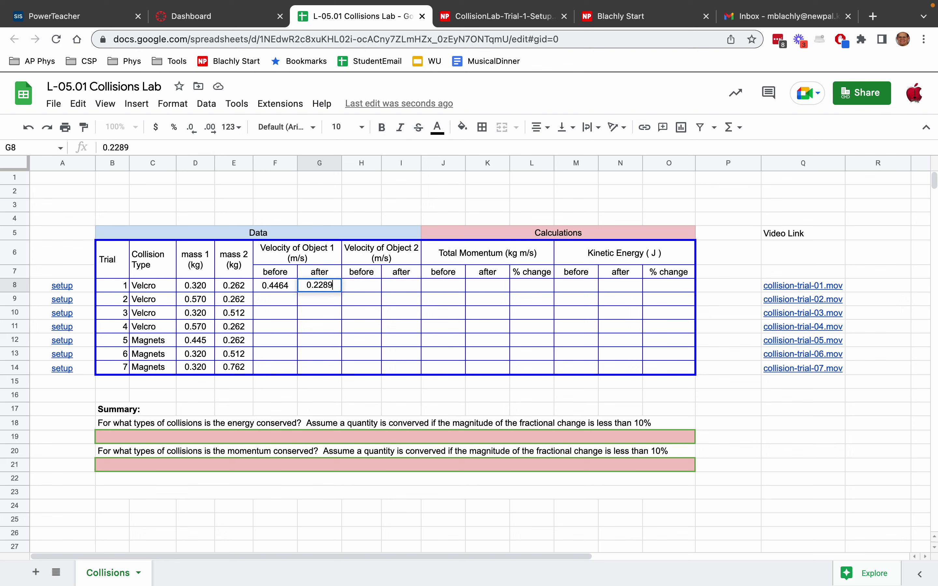
pyautogui.press('Return')
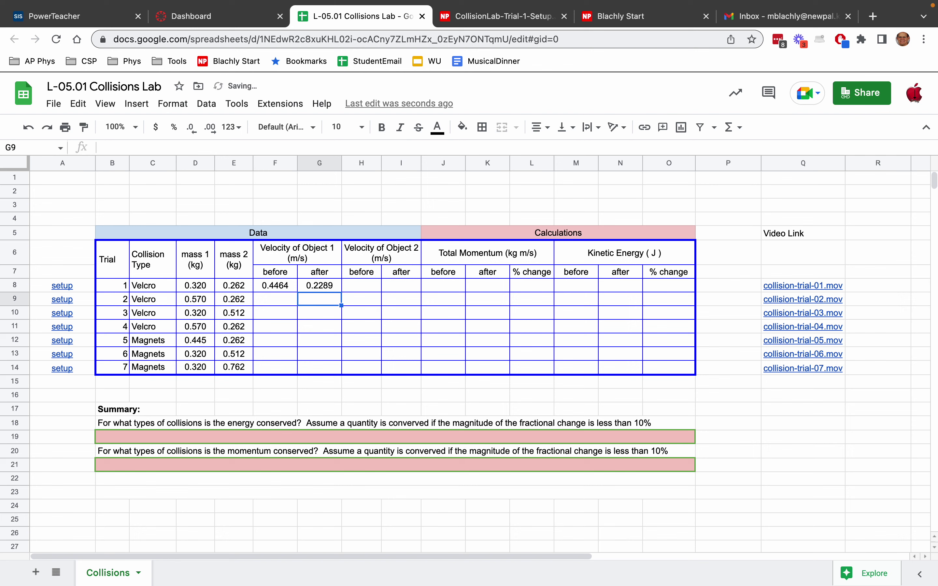
pyautogui.click(353, 285)
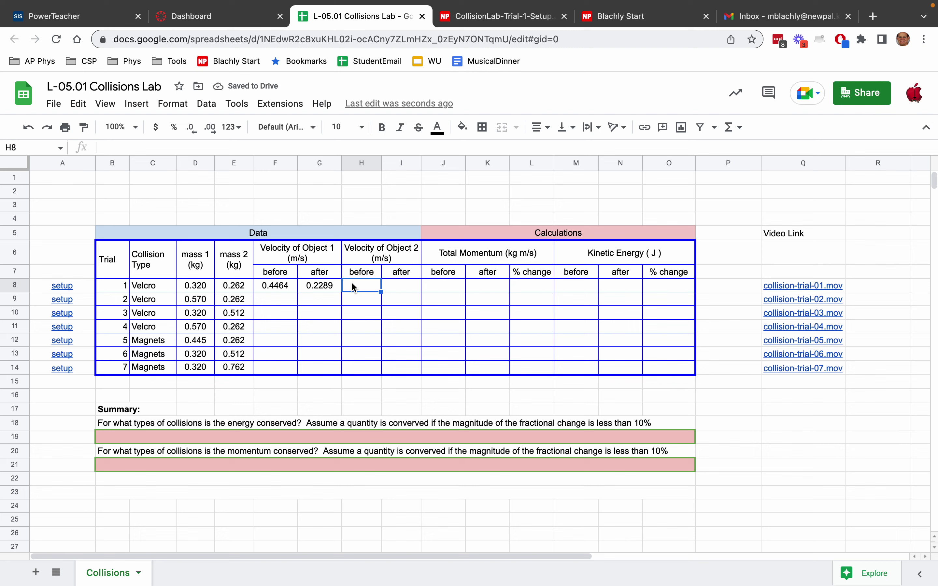
pyautogui.write('0')
pyautogui.click(404, 291)
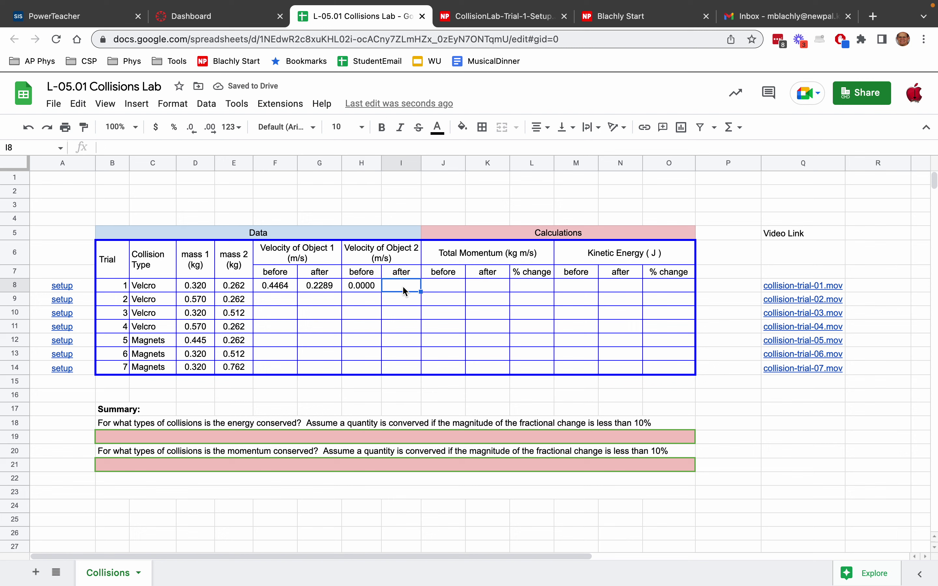
pyautogui.press('super+Tab')
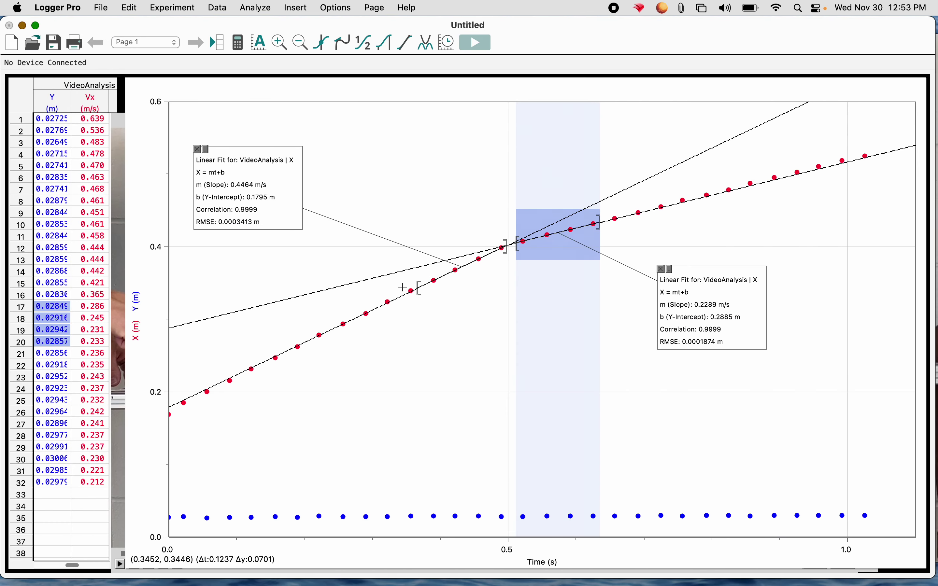
pyautogui.click(101, 8)
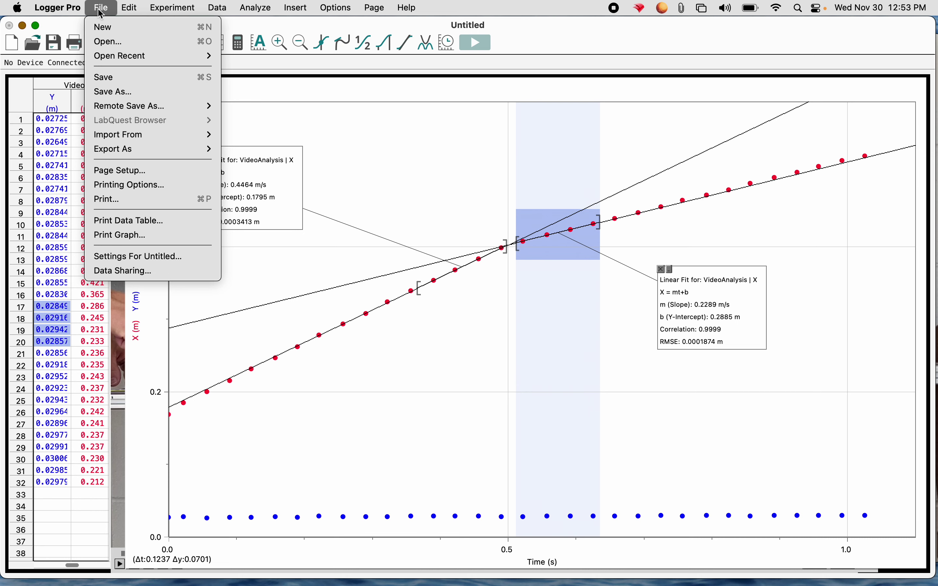
# Step: Close the File menu, glance at the trial video, then return to the graph with both linear fits
pyautogui.click(100, 11)
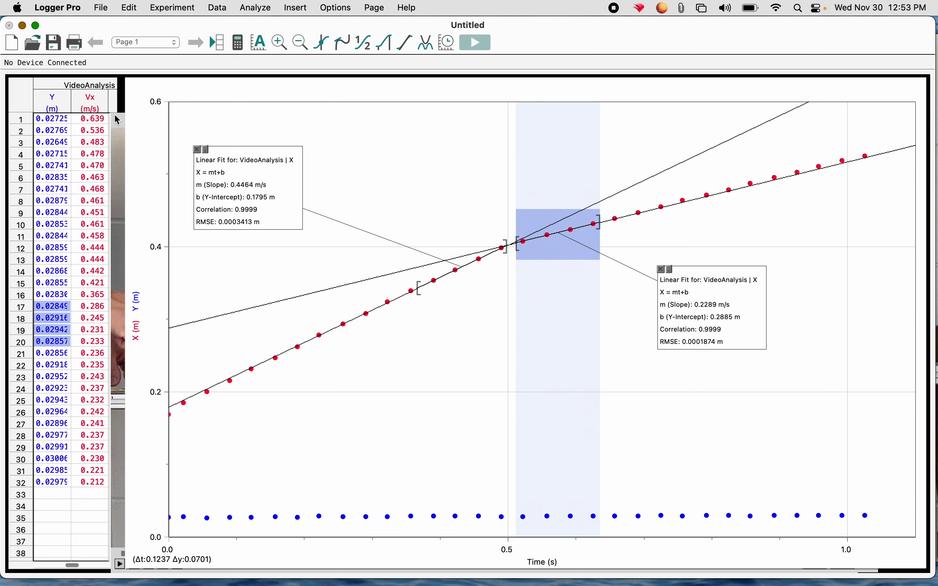
pyautogui.click(115, 116)
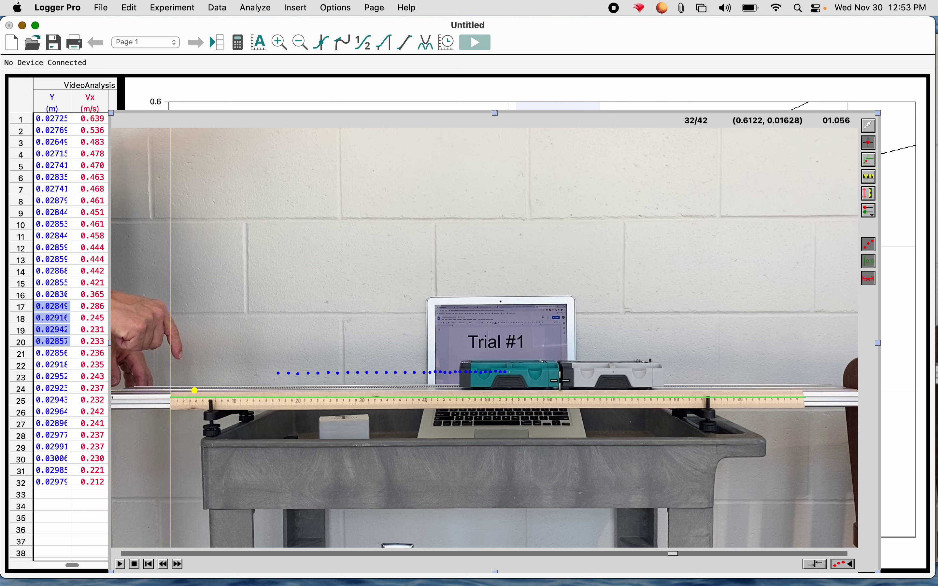
pyautogui.click(570, 91)
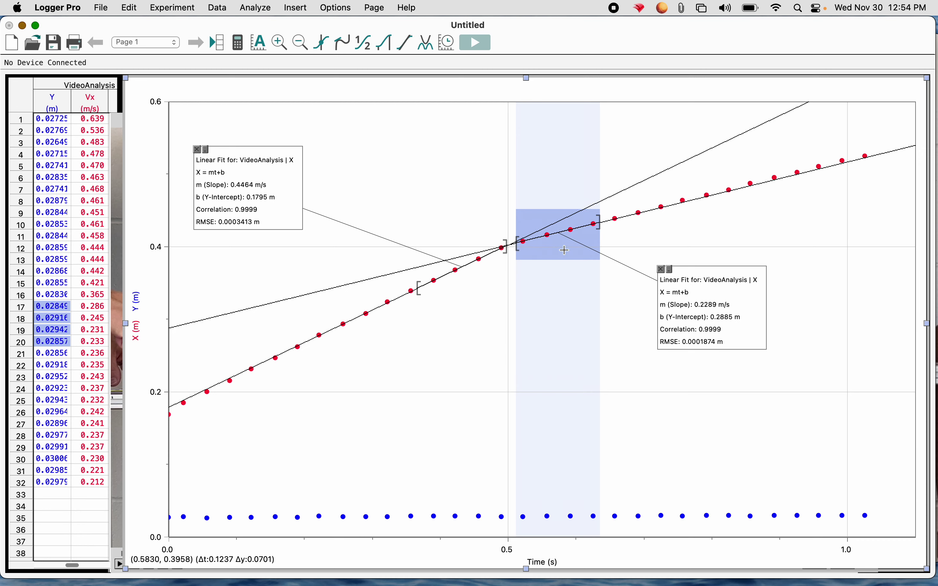
# Step: Enter 0.2289 as object 2's after-collision velocity in I8 and review the row 8 velocities
pyautogui.hotkey('ctrl', 'Right')
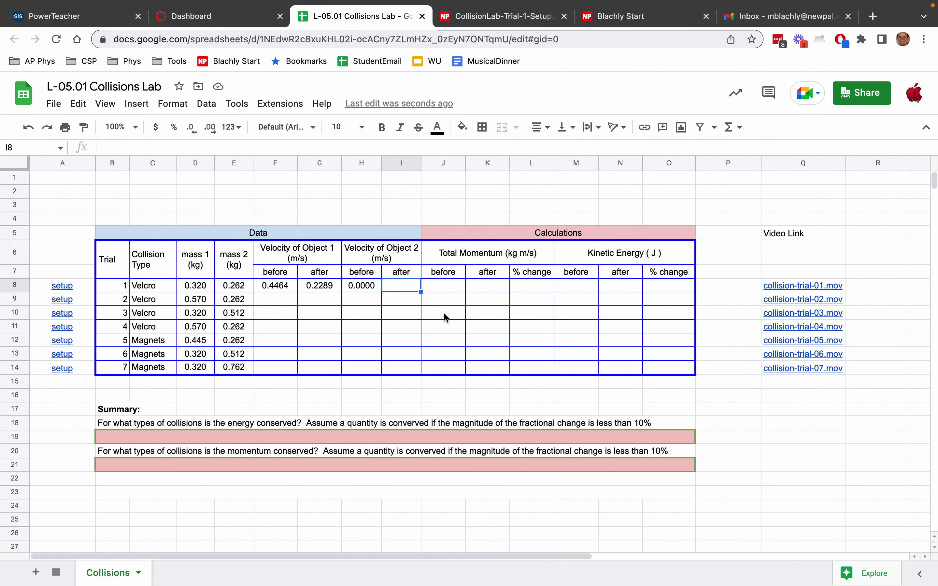
pyautogui.write('0.')
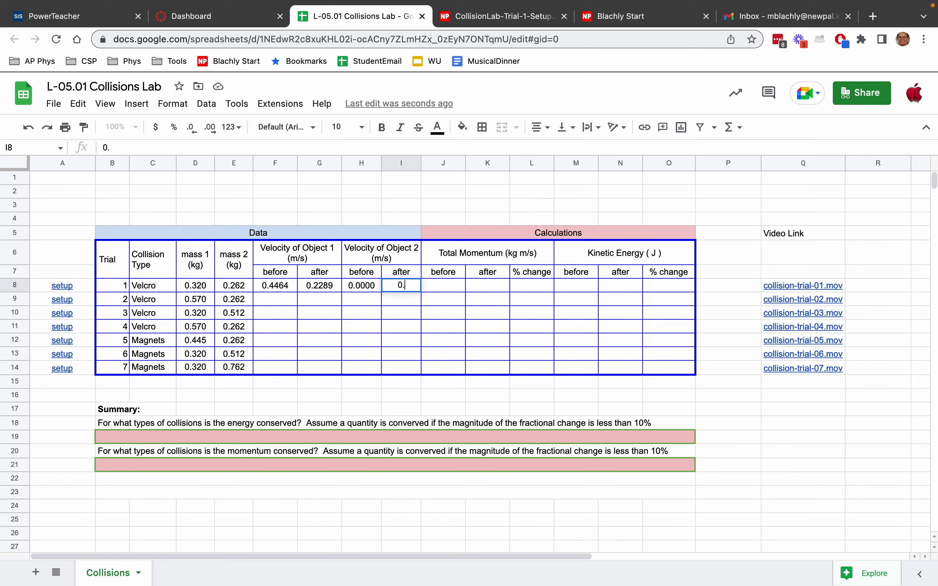
pyautogui.write('2289')
pyautogui.moveTo(277, 290); pyautogui.dragTo(407, 292)
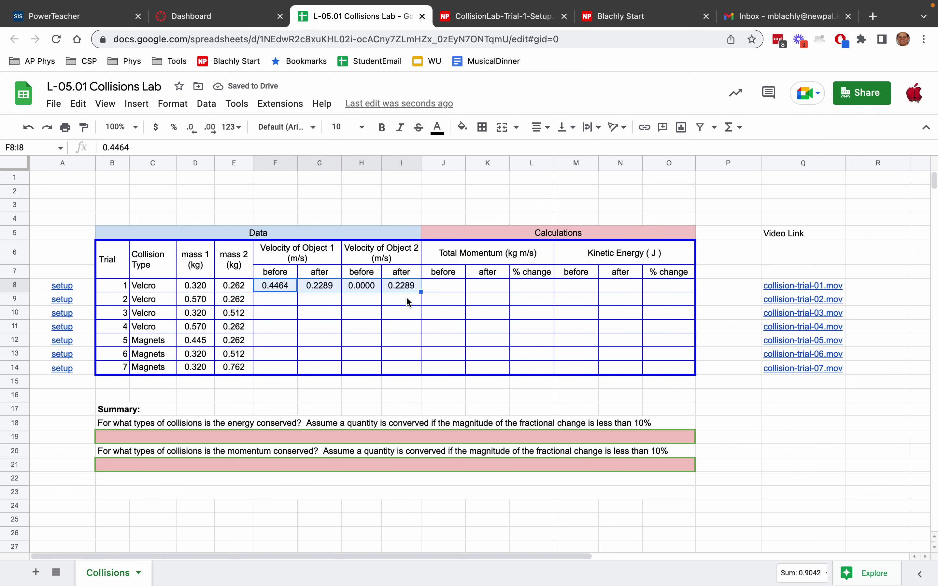
# Step: Put =D8*F8+E8*H8 in J8 for total momentum before, giving 0.1428
pyautogui.click(454, 286)
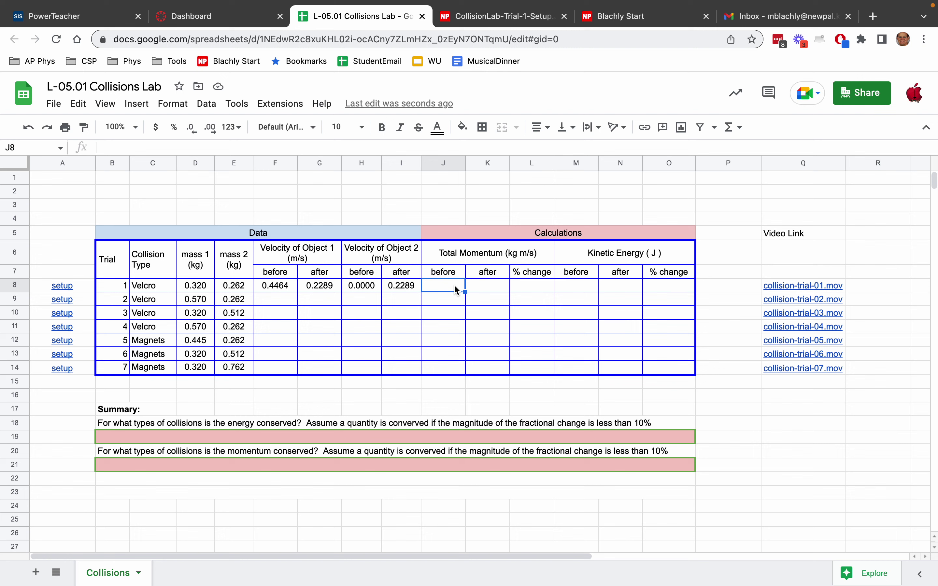
pyautogui.write('=')
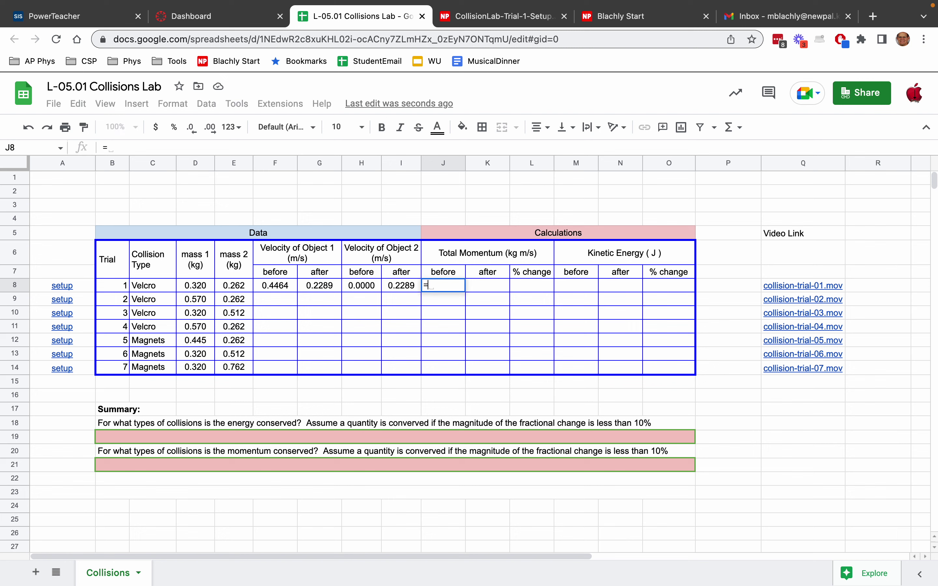
pyautogui.click(194, 287)
pyautogui.write('*')
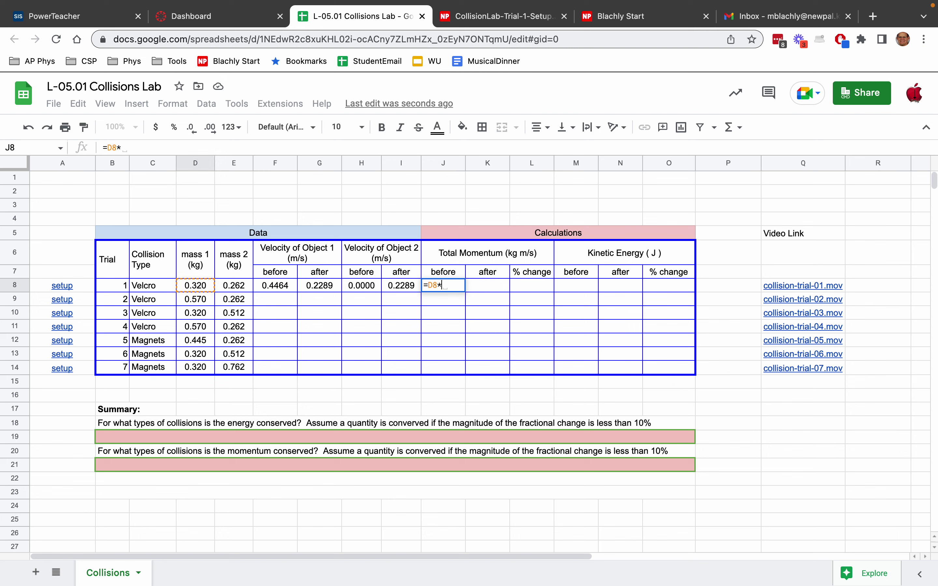
pyautogui.click(281, 287)
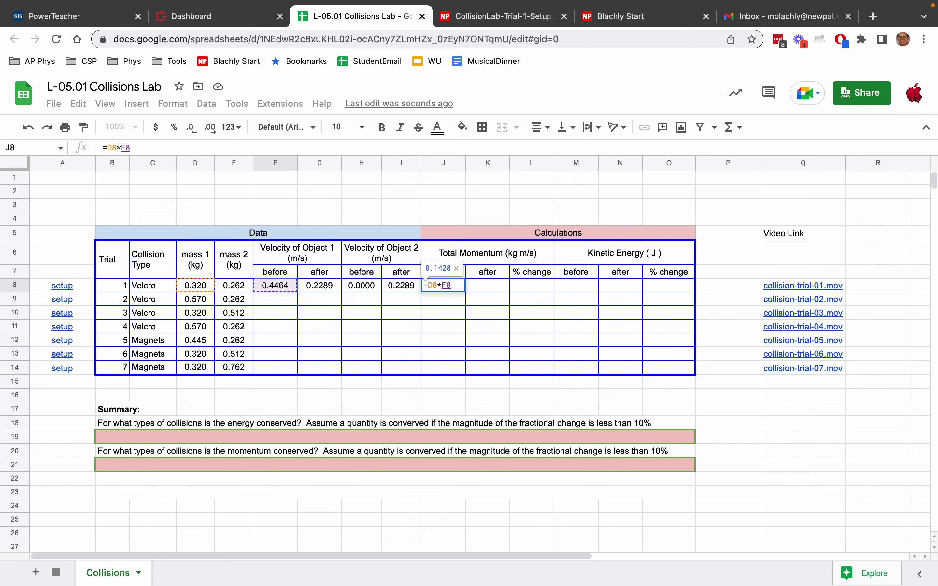
pyautogui.write('+')
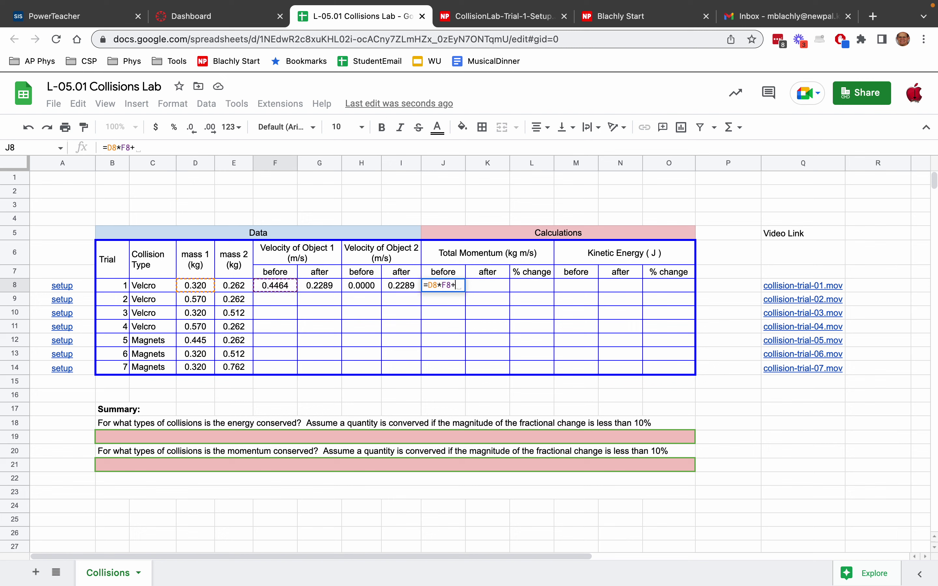
pyautogui.click(235, 288)
pyautogui.write('*')
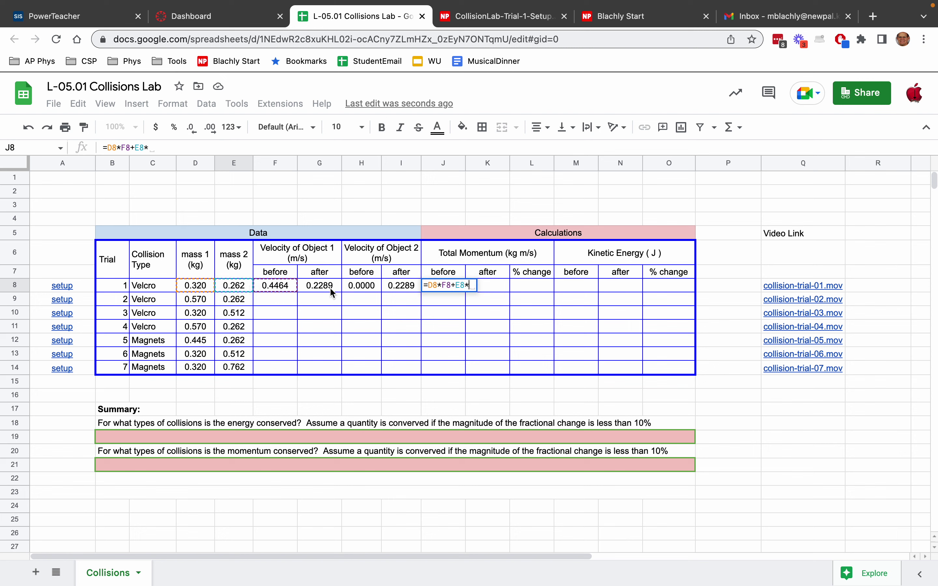
pyautogui.click(363, 287)
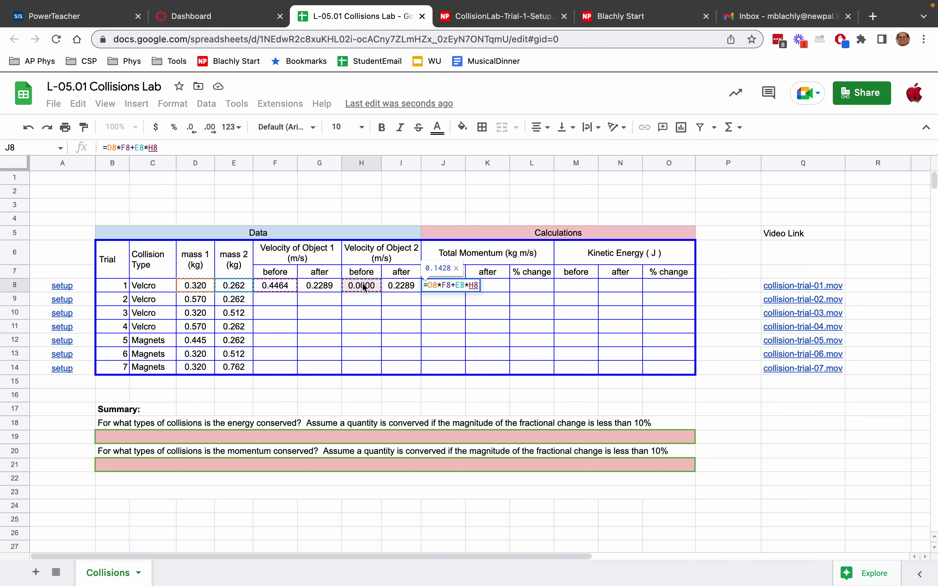
pyautogui.press('Return')
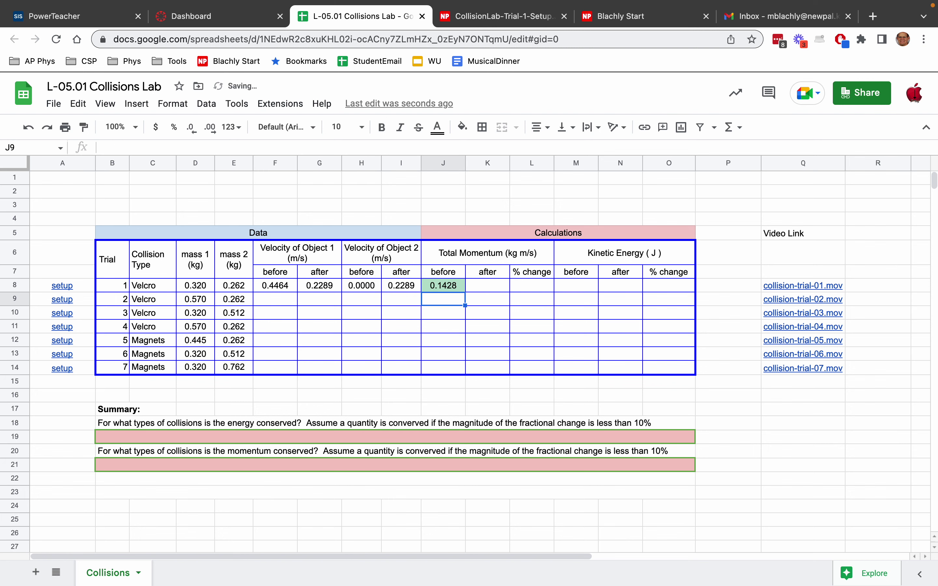
pyautogui.click(440, 289)
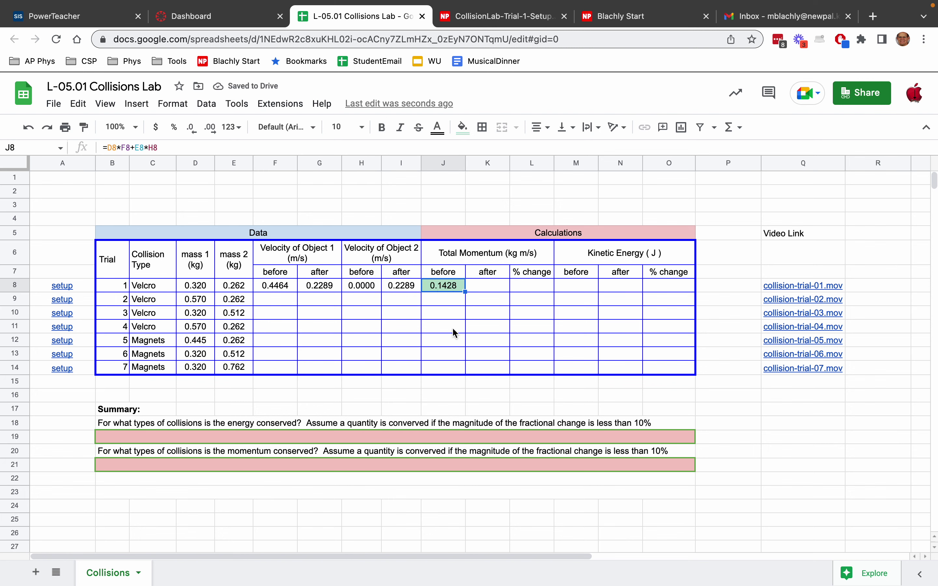
# Step: Enter =D8*G8+E8*I8 in K8 for momentum after (0.1332), then verify J8 and K8
pyautogui.click(487, 289)
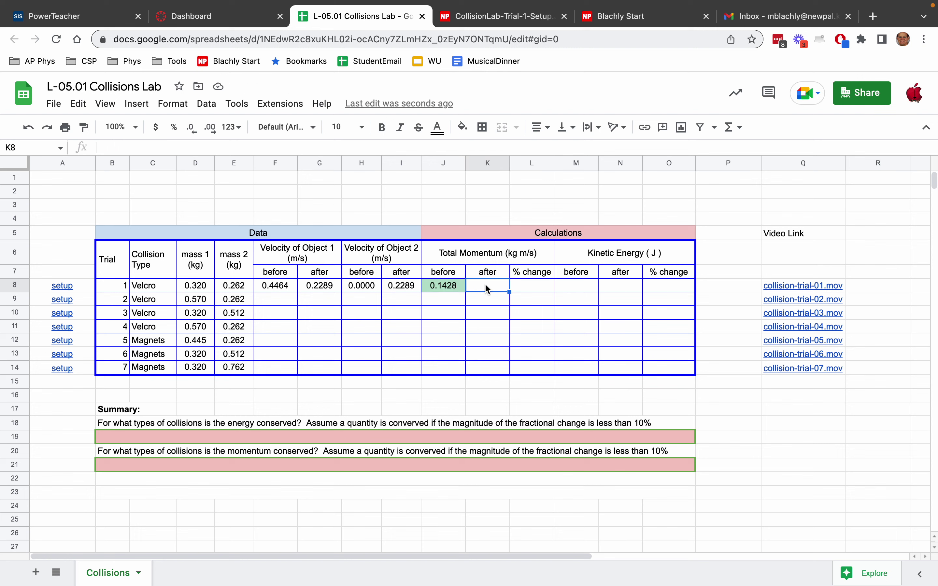
pyautogui.write('=')
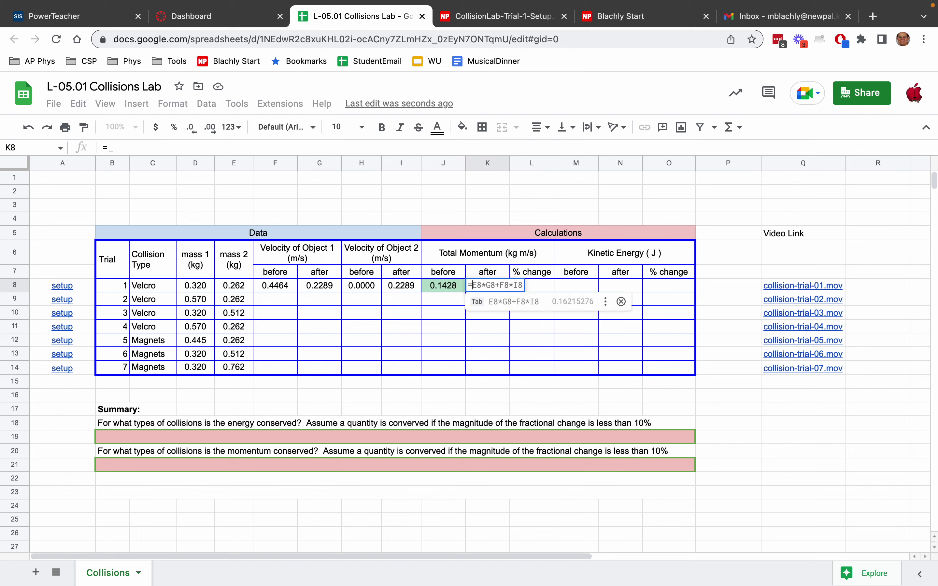
pyautogui.click(197, 288)
pyautogui.write('*')
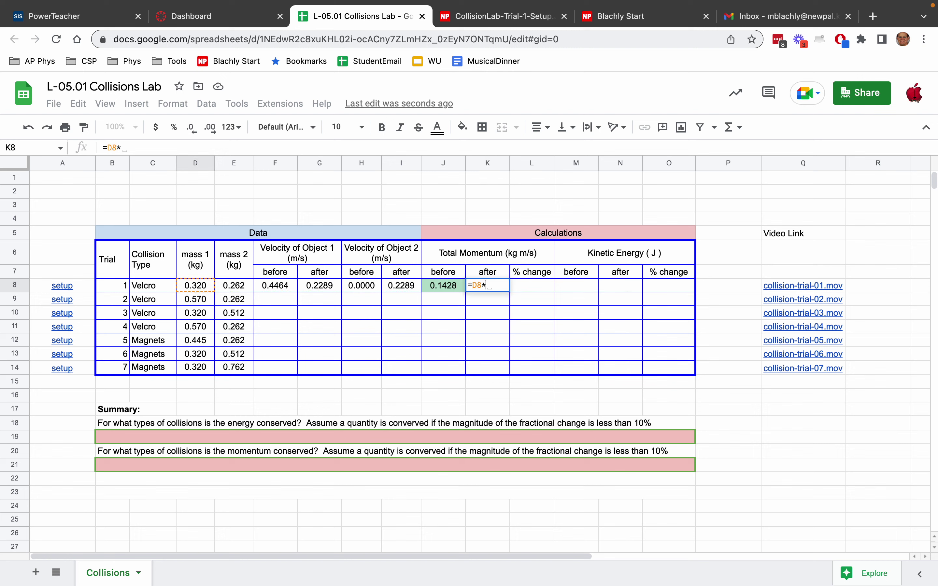
pyautogui.click(324, 292)
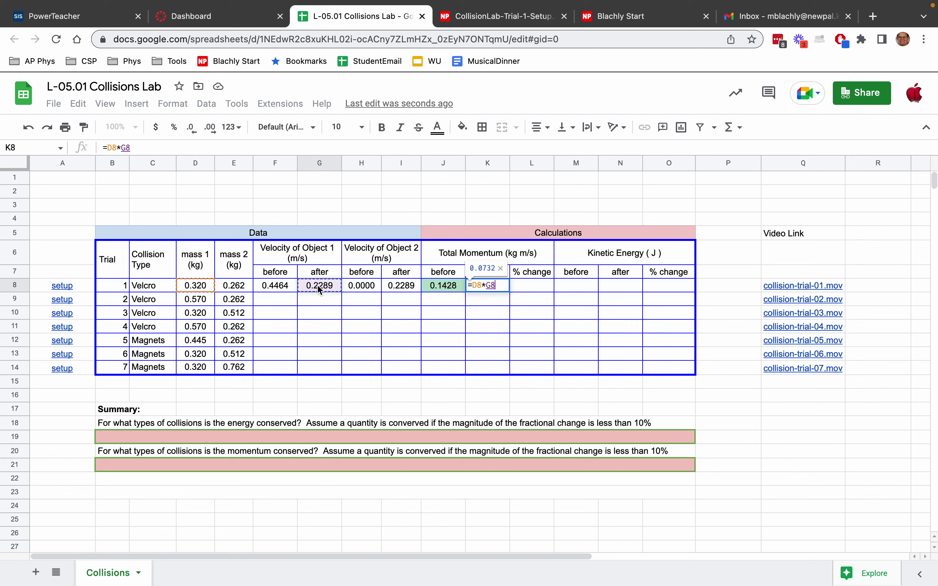
pyautogui.write('+')
pyautogui.click(240, 291)
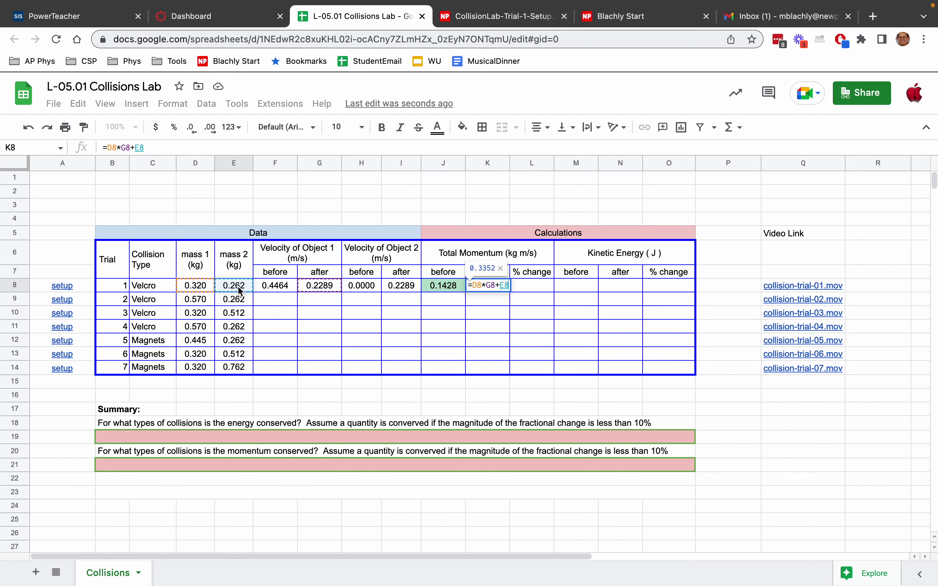
pyautogui.write('*')
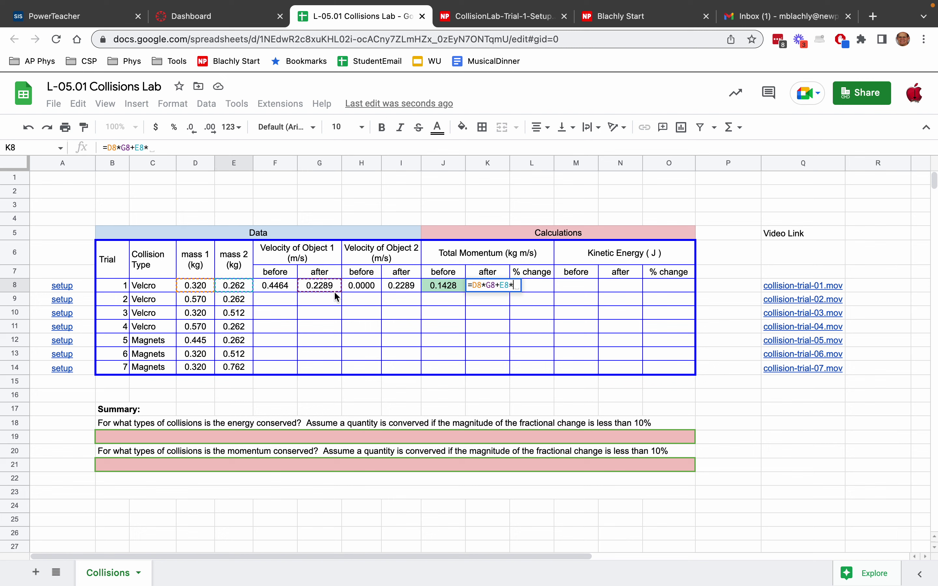
pyautogui.click(402, 287)
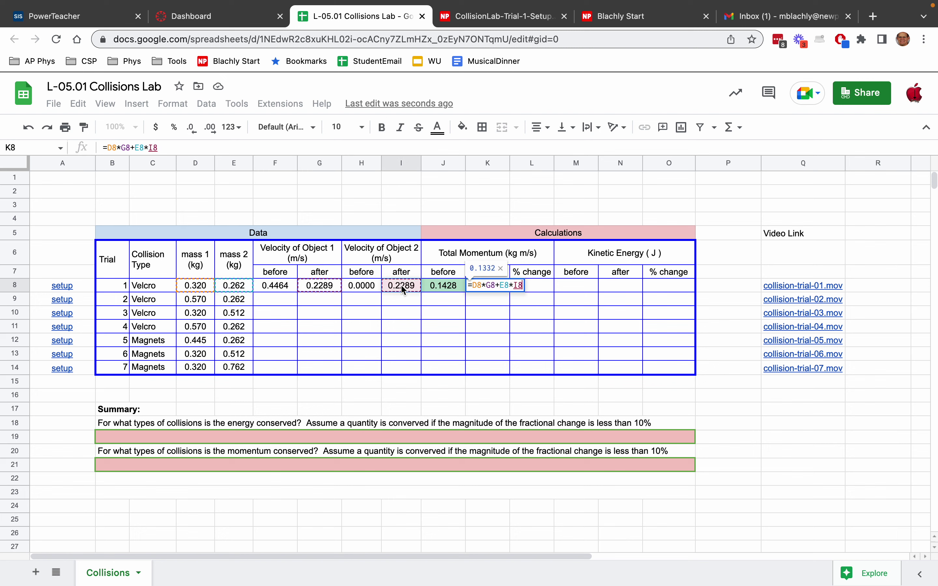
pyautogui.press('Return')
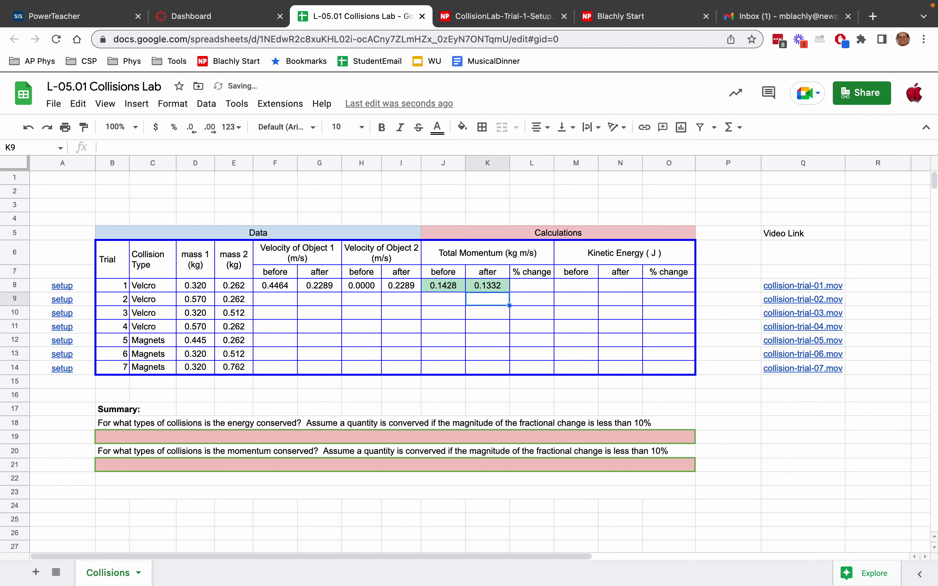
pyautogui.click(444, 286)
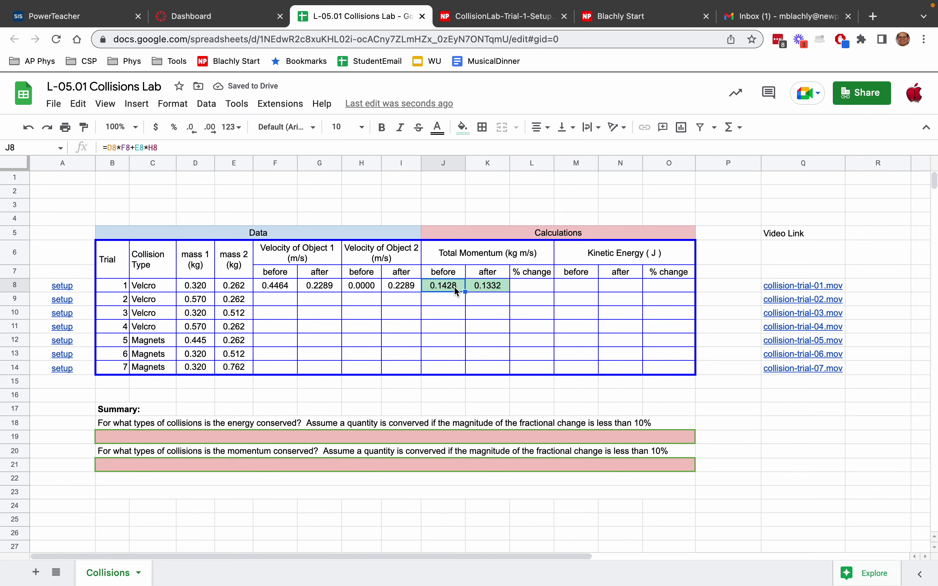
pyautogui.click(493, 286)
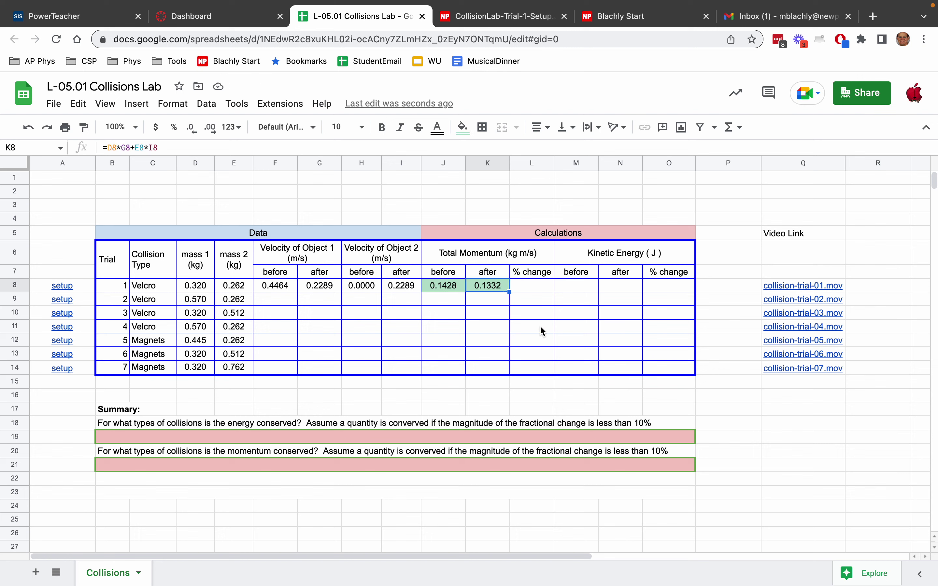
# Step: Enter =(K8-J8)/J8*100 in L8, giving a -6.740 percent momentum change
pyautogui.click(539, 287)
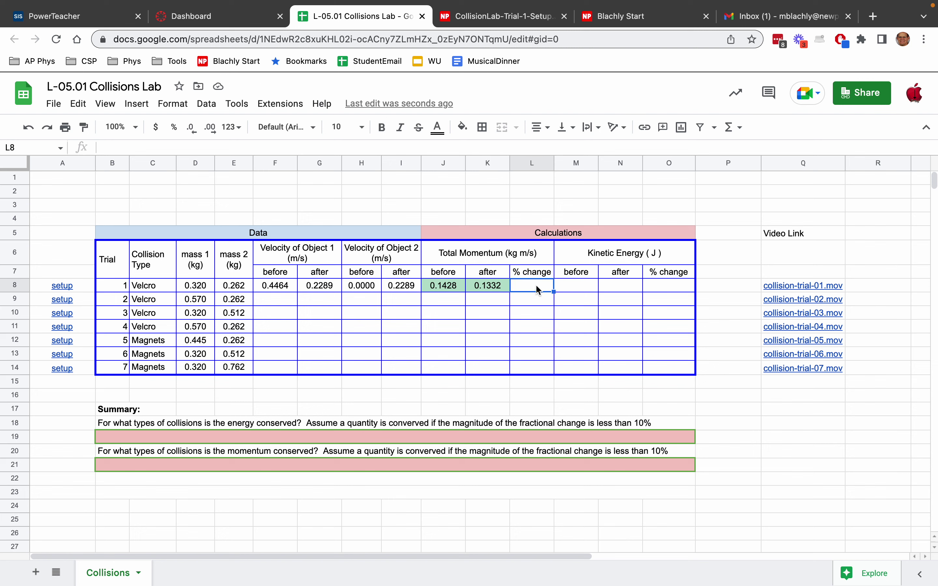
pyautogui.write('=')
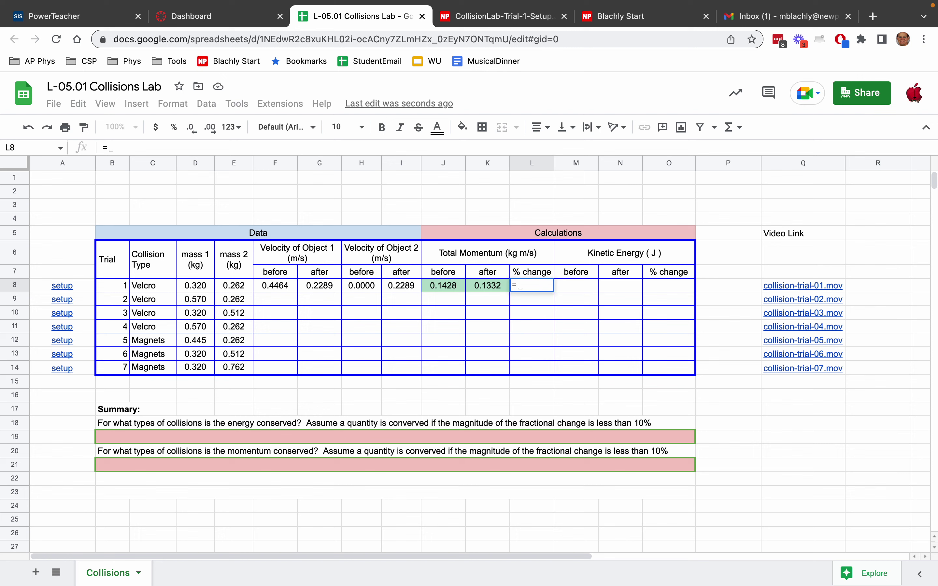
pyautogui.write('(')
pyautogui.click(489, 287)
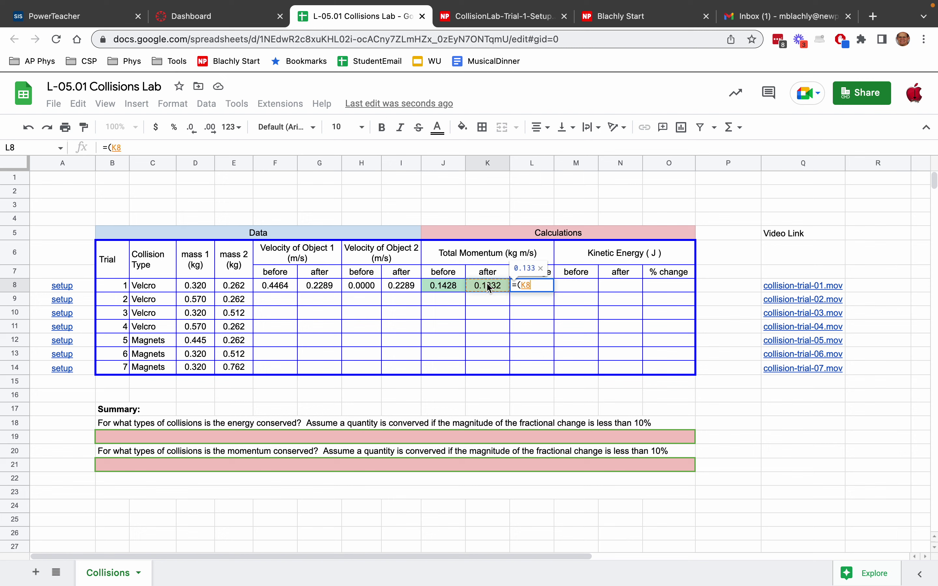
pyautogui.write('-')
pyautogui.click(444, 287)
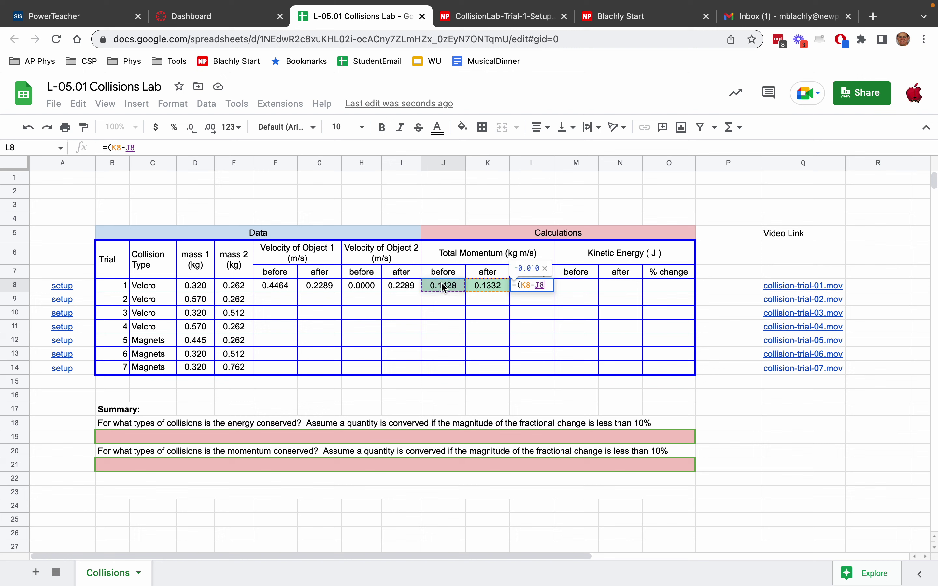
pyautogui.write(')')
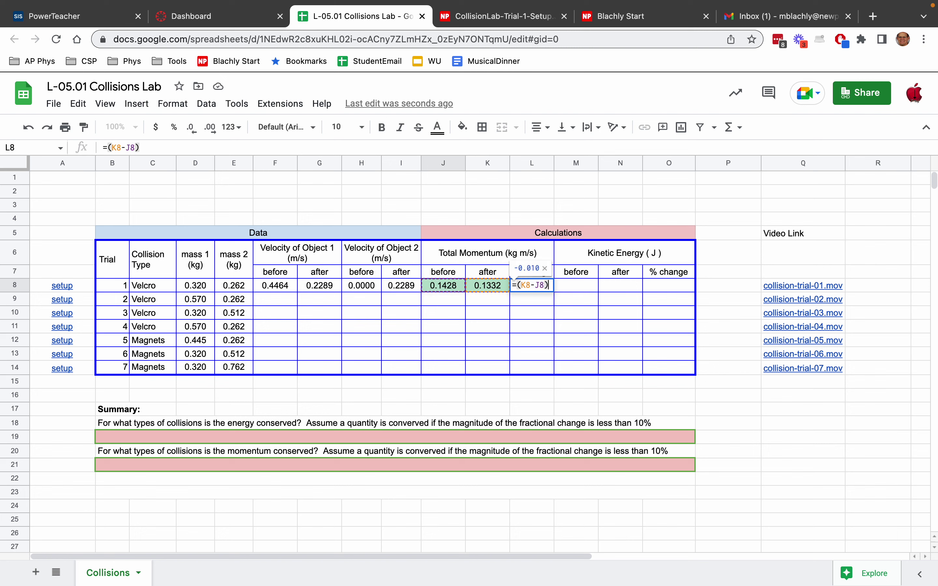
pyautogui.write('/')
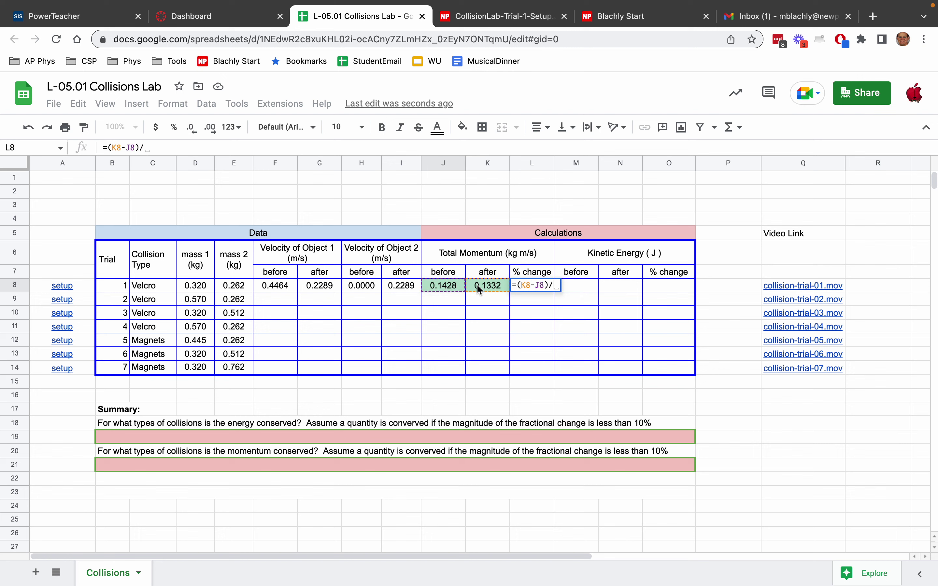
pyautogui.click(447, 288)
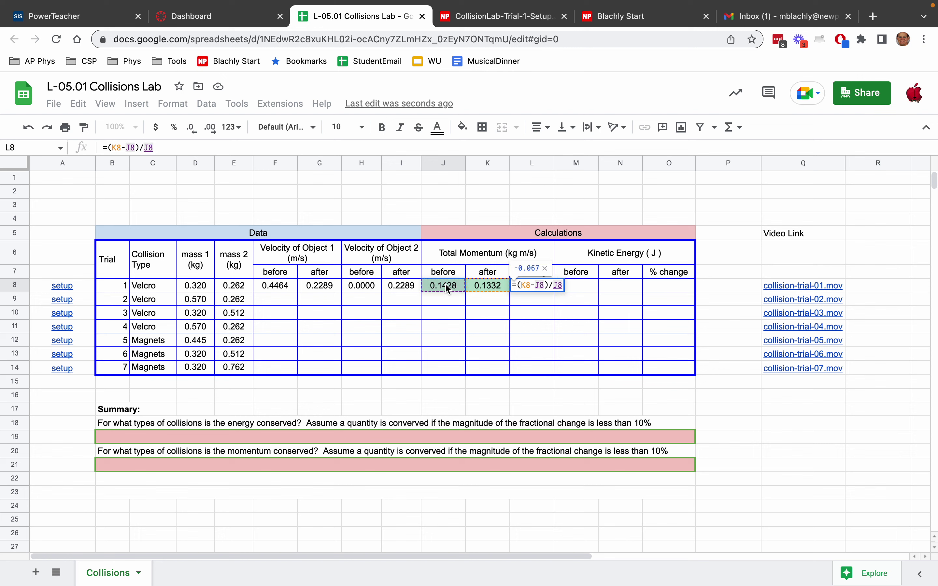
pyautogui.write('*100')
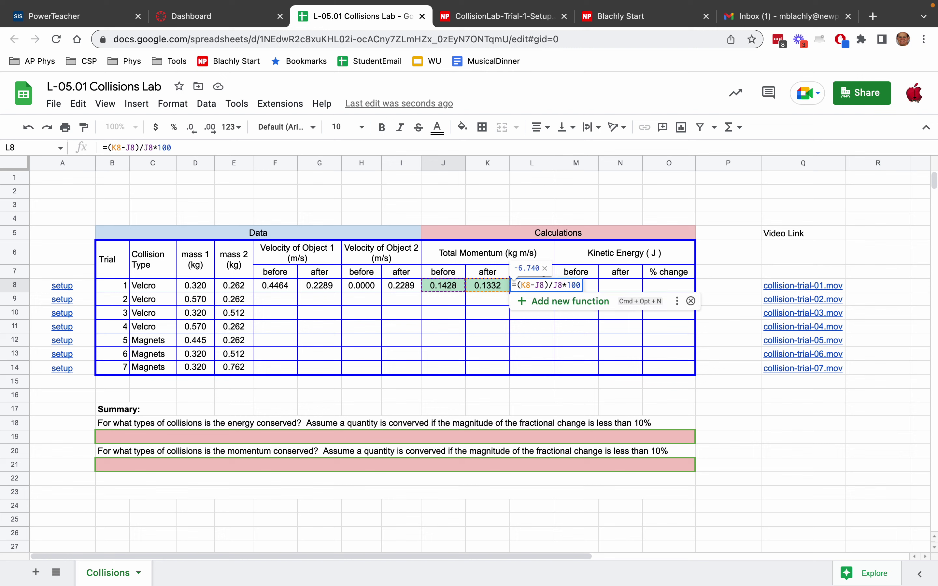
pyautogui.press('Return')
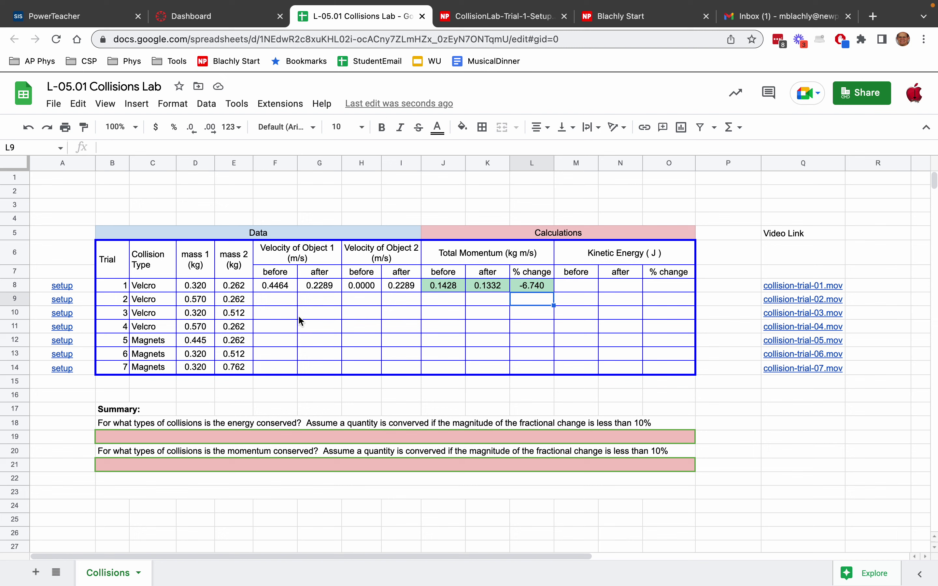
pyautogui.click(275, 299)
pyautogui.click(318, 298)
pyautogui.click(360, 297)
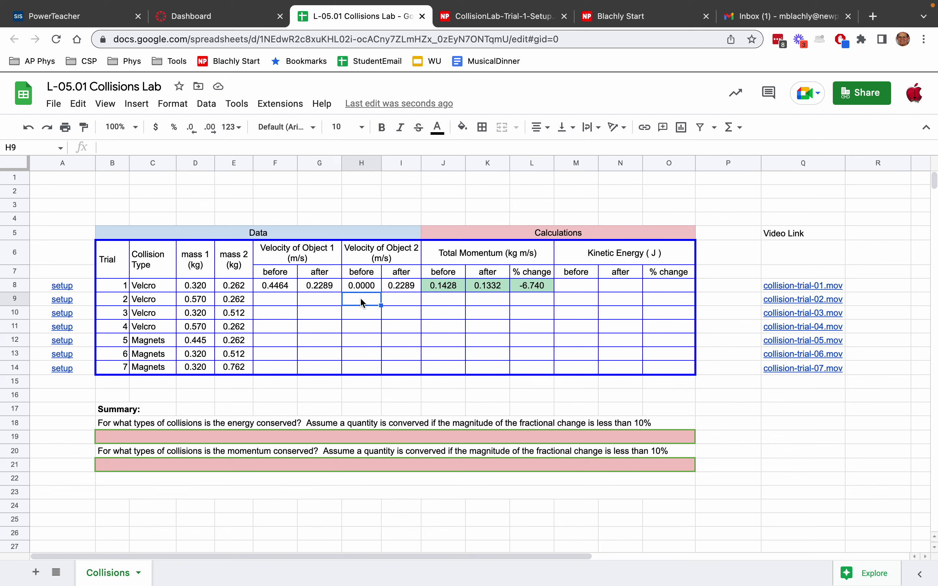
pyautogui.click(399, 301)
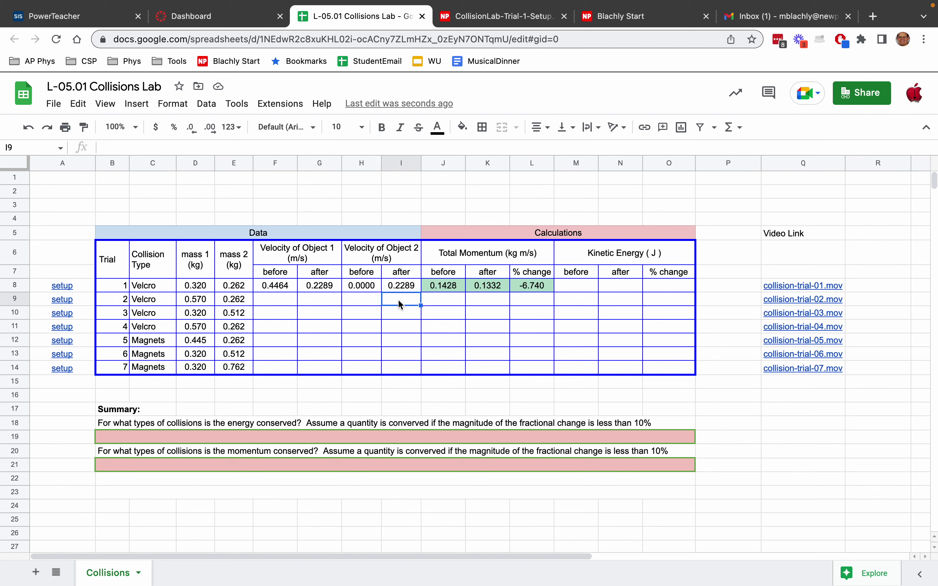
pyautogui.click(580, 285)
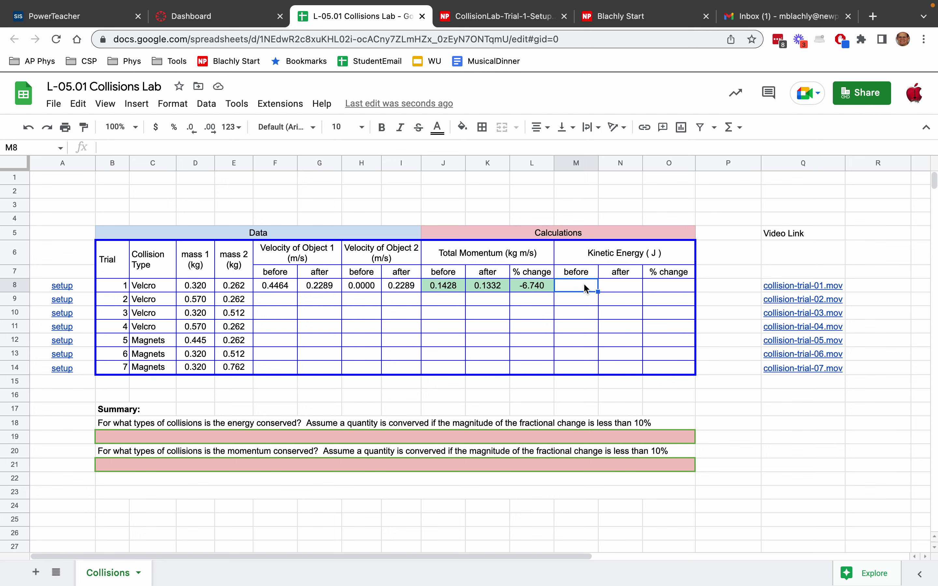
pyautogui.click(630, 288)
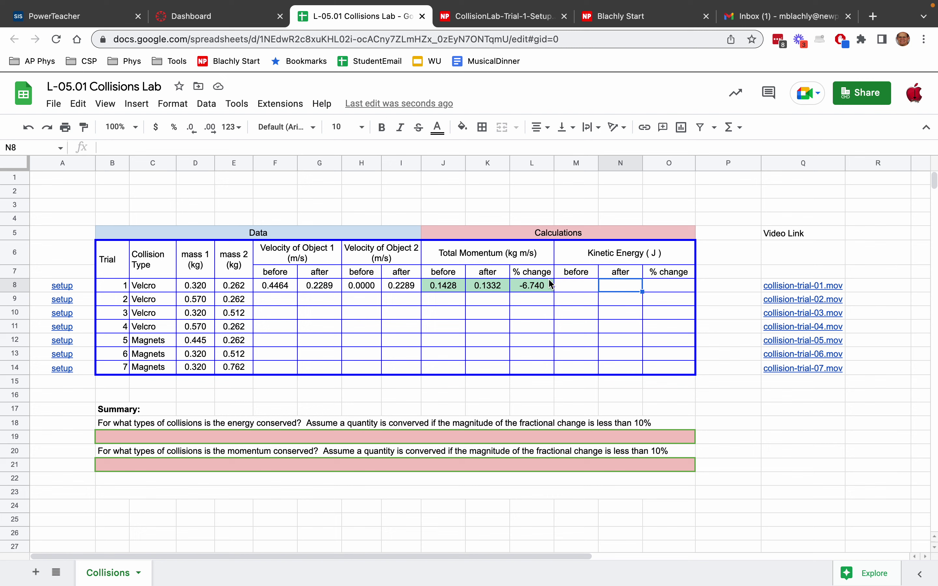
pyautogui.click(684, 288)
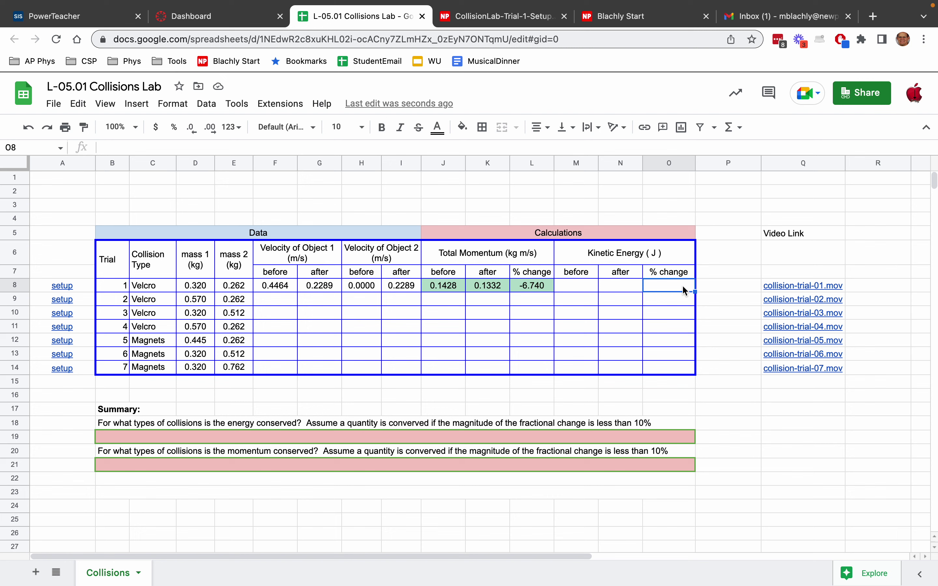
pyautogui.click(536, 288)
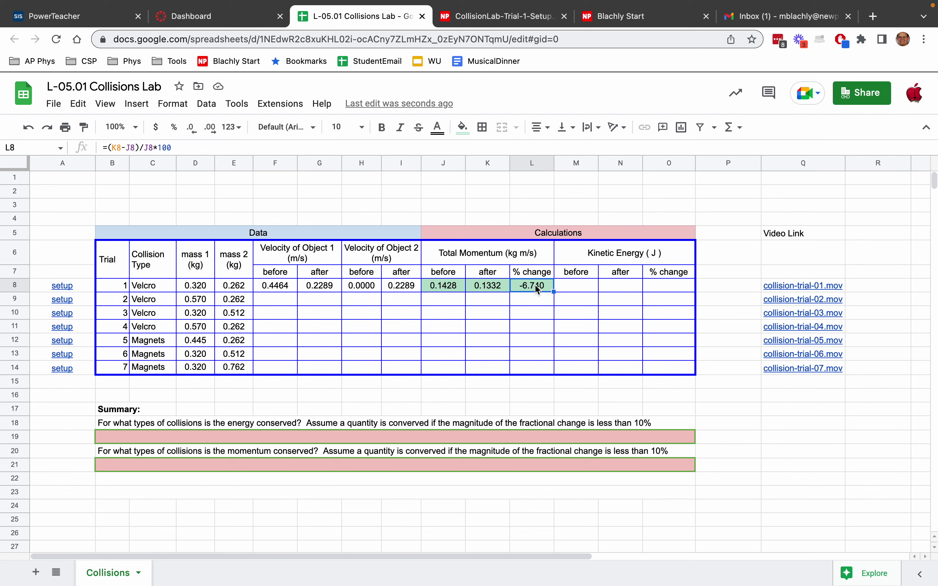
pyautogui.click(666, 289)
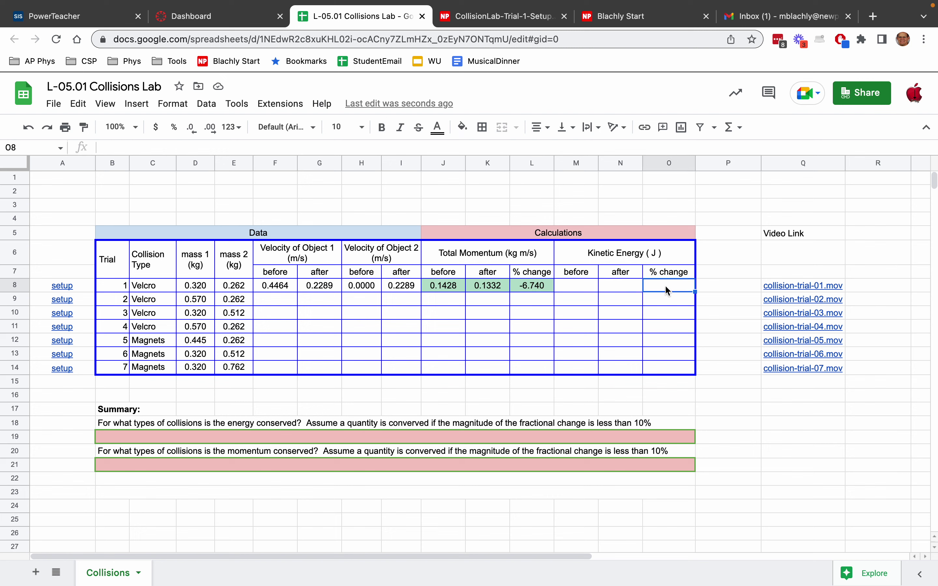
pyautogui.click(618, 292)
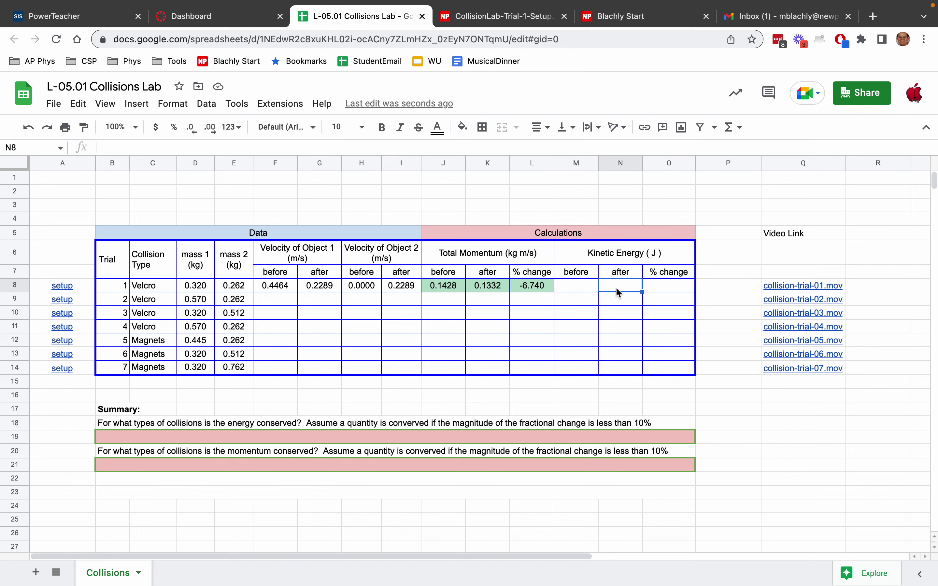
pyautogui.click(576, 289)
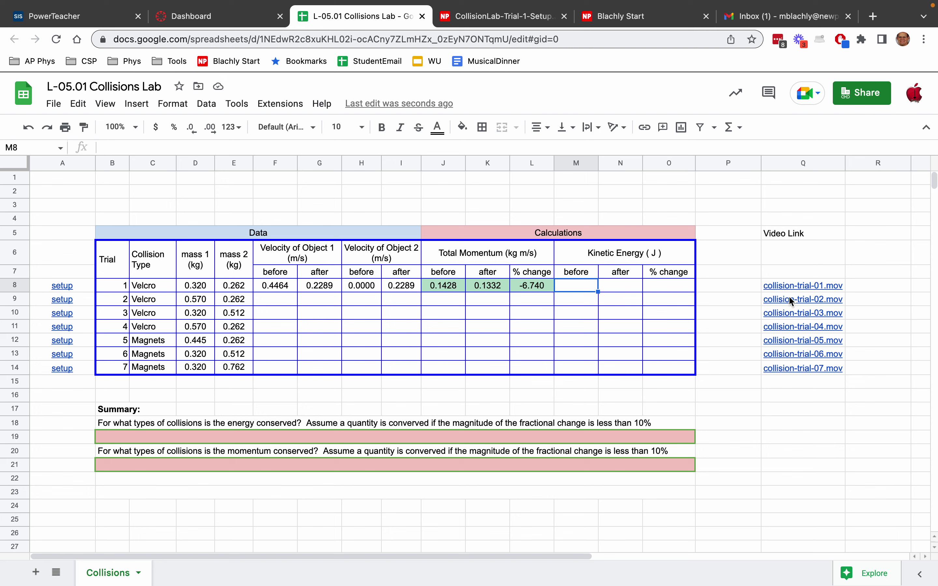
pyautogui.moveTo(789, 297)
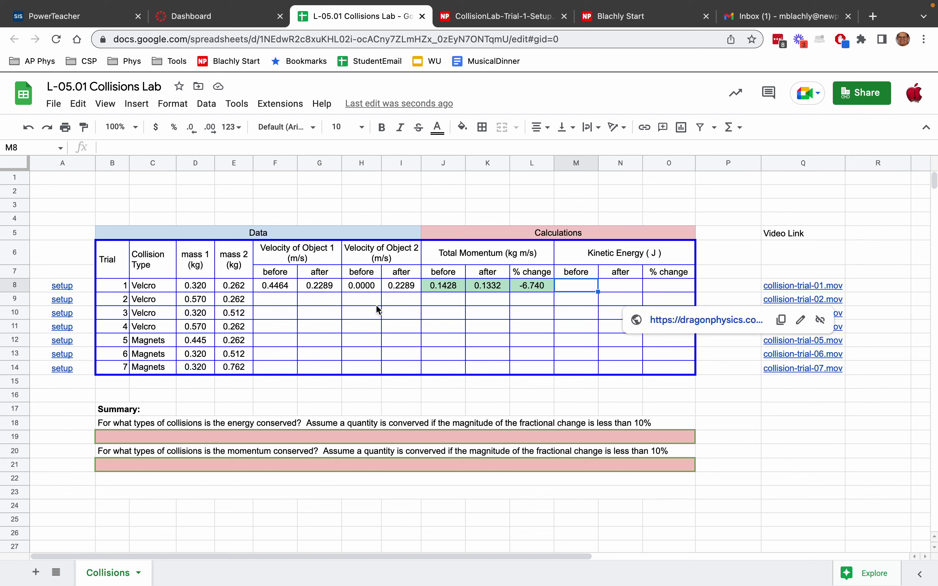
pyautogui.moveTo(271, 300); pyautogui.dragTo(420, 302)
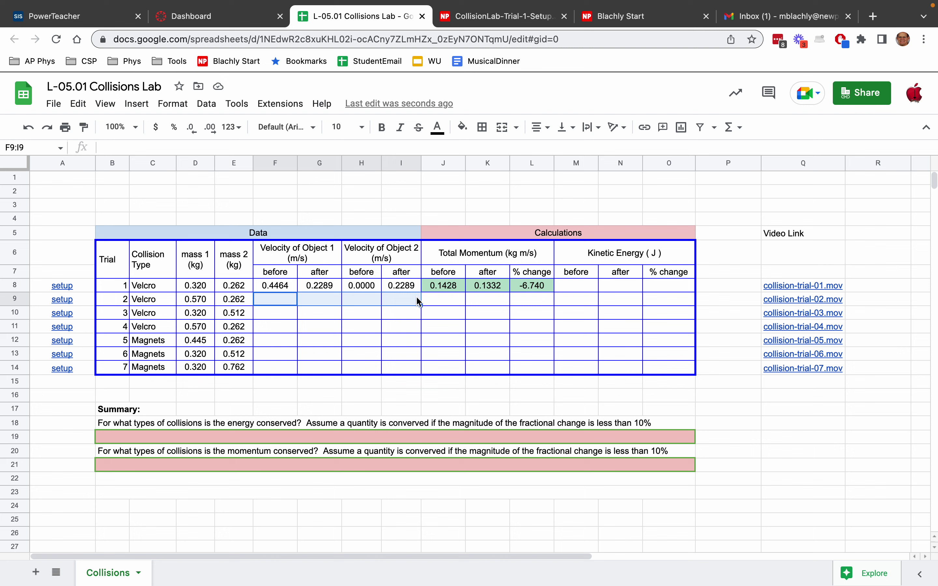